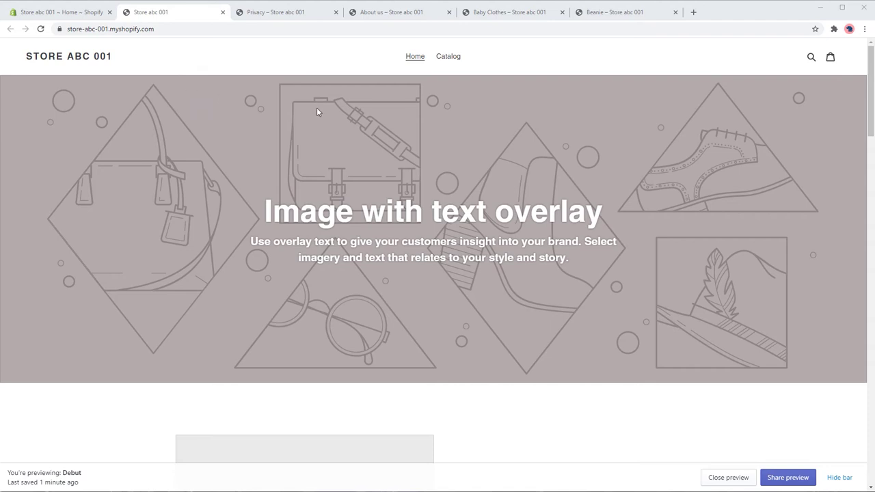
Switch from the storefront preview tab back to the Shopify admin Home page
{"action": "left_click", "coordinate": [80, 18]}
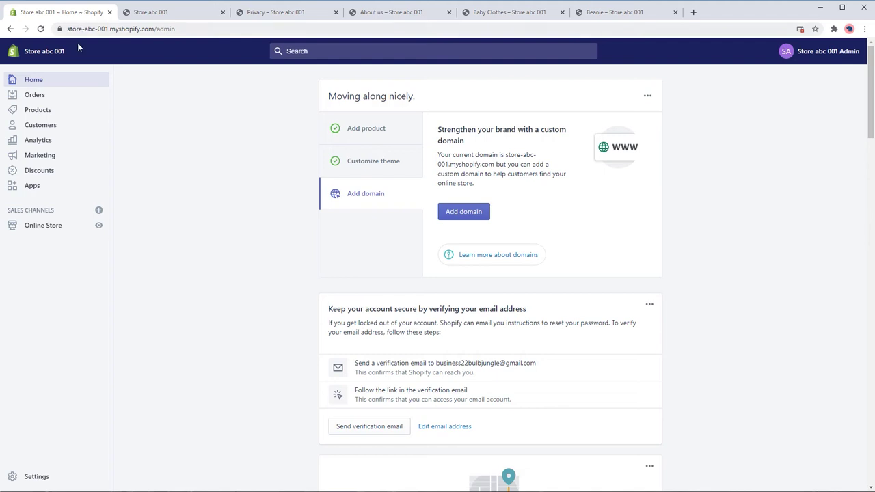
Open the Privacy page live in a new tab and copy its /pages/privacy path
{"action": "left_click", "coordinate": [67, 232]}
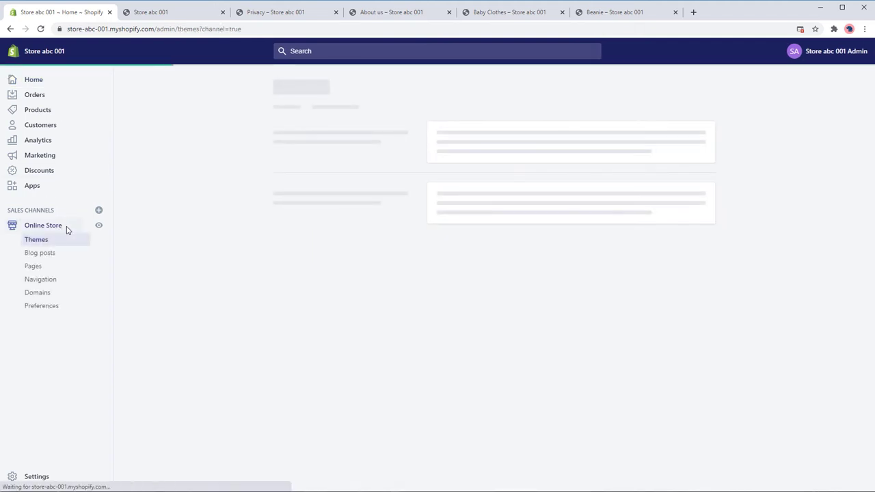
{"action": "left_click", "coordinate": [56, 269]}
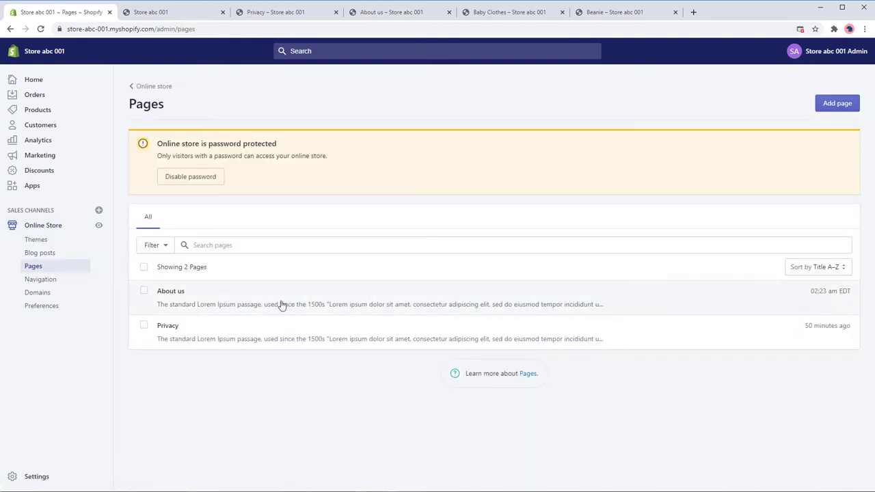
{"action": "left_click", "coordinate": [219, 335]}
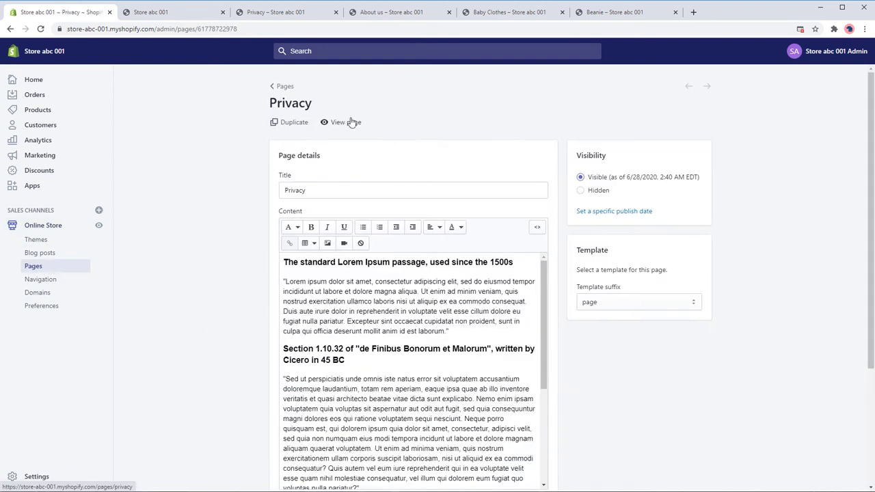
{"action": "right_click", "coordinate": [350, 121]}
{"action": "left_click", "coordinate": [383, 123]}
{"action": "left_click", "coordinate": [171, 14]}
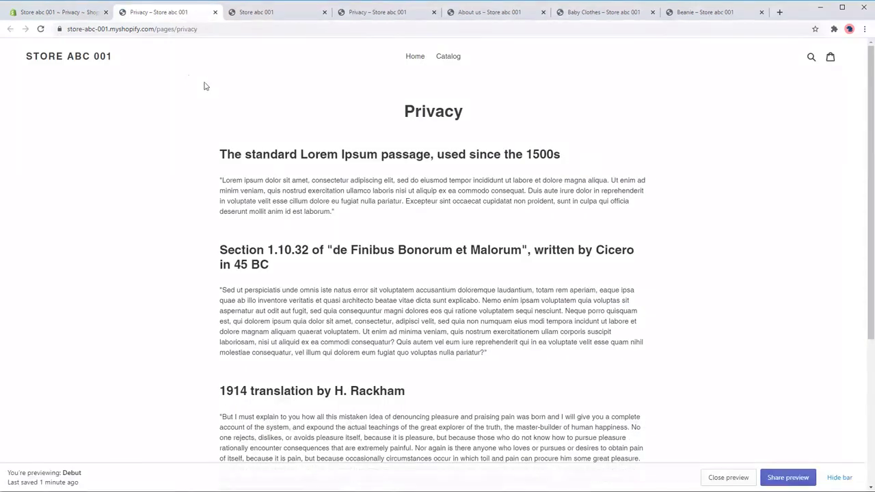
{"action": "left_click_drag", "start_coordinate": [219, 29], "coordinate": [177, 28]}
{"action": "right_click", "coordinate": [192, 34]}
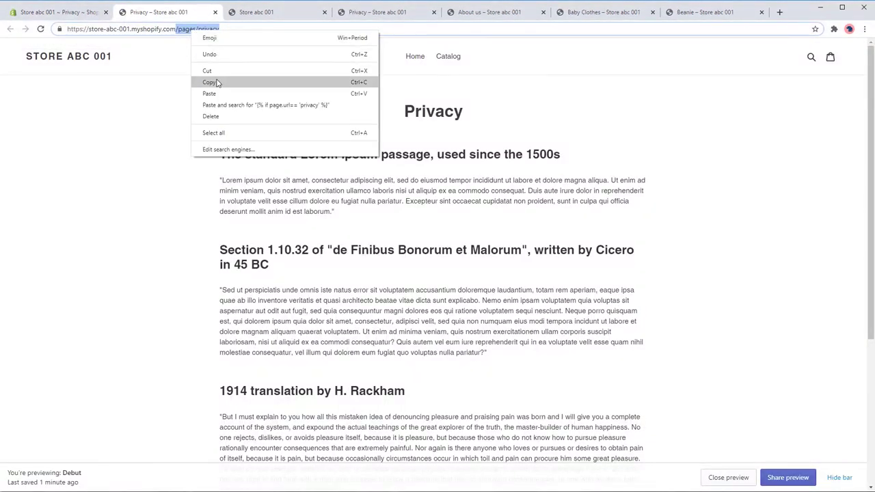
{"action": "left_click", "coordinate": [219, 81]}
Return to the admin Themes page and open the Debut theme's actions menu
{"action": "left_click", "coordinate": [76, 17]}
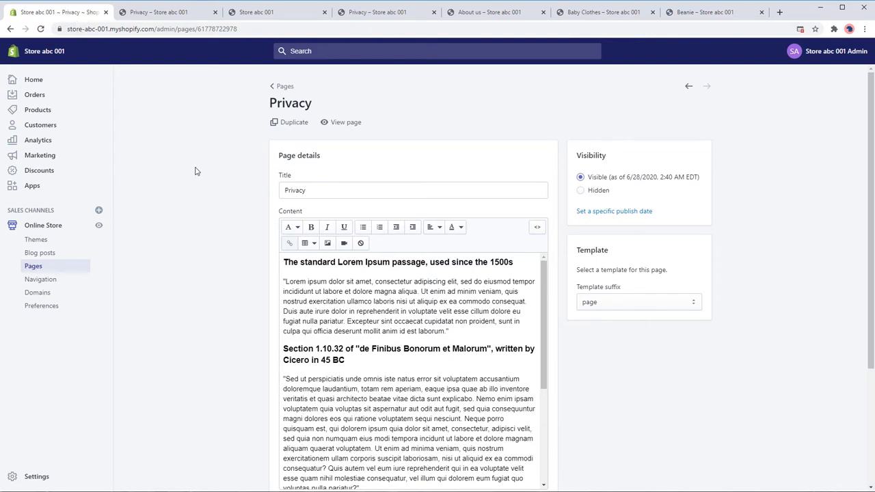
{"action": "left_click", "coordinate": [55, 239]}
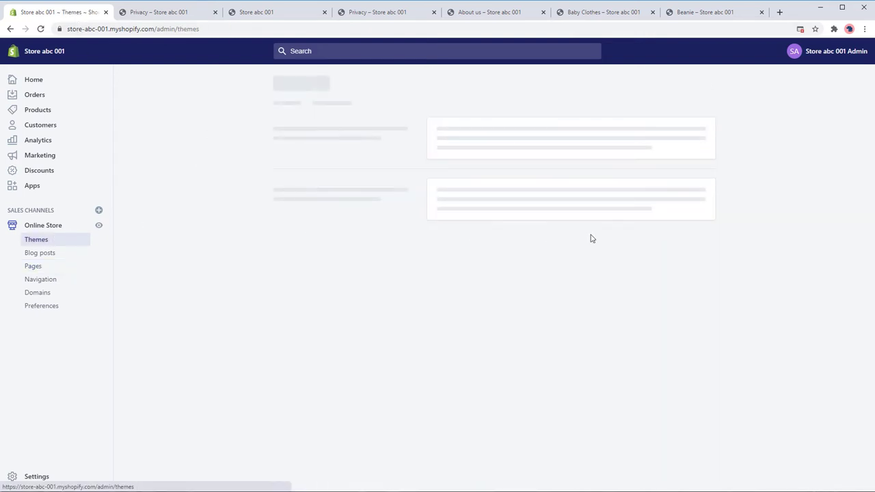
{"action": "left_click", "coordinate": [630, 224]}
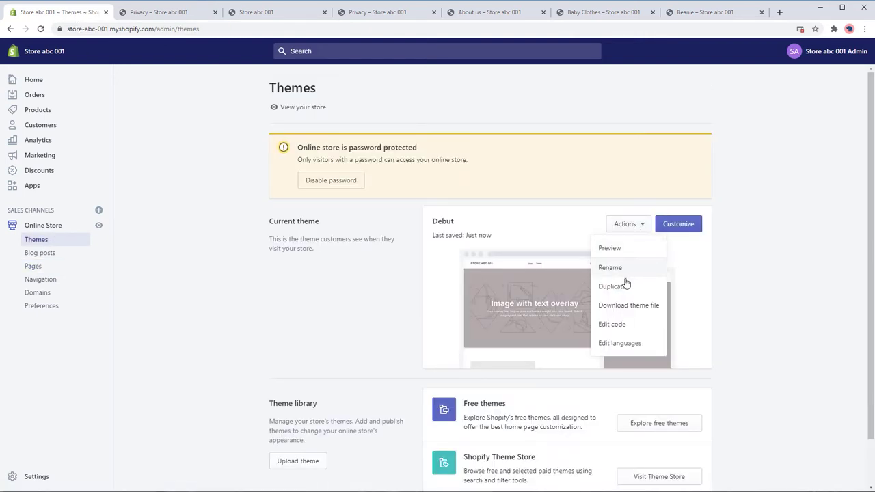
Open Debut's code editor and theme.liquid, placing the cursor on empty line 8
{"action": "left_click", "coordinate": [623, 324]}
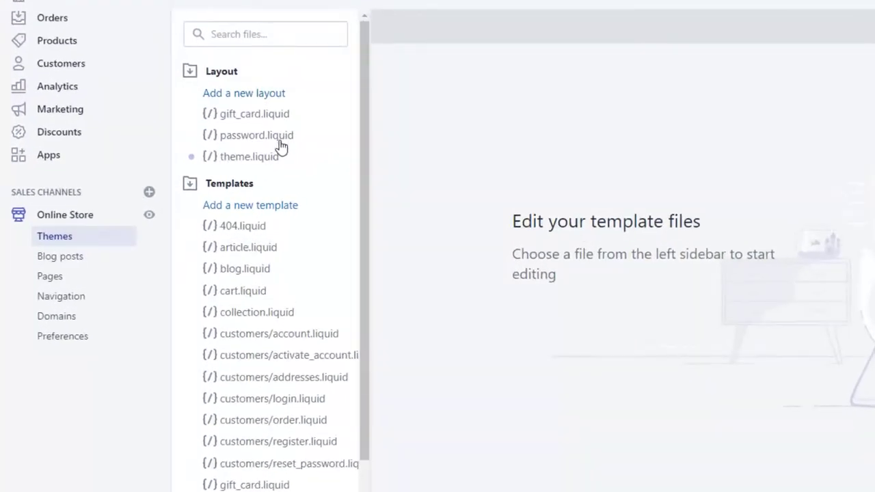
{"action": "left_click", "coordinate": [290, 163]}
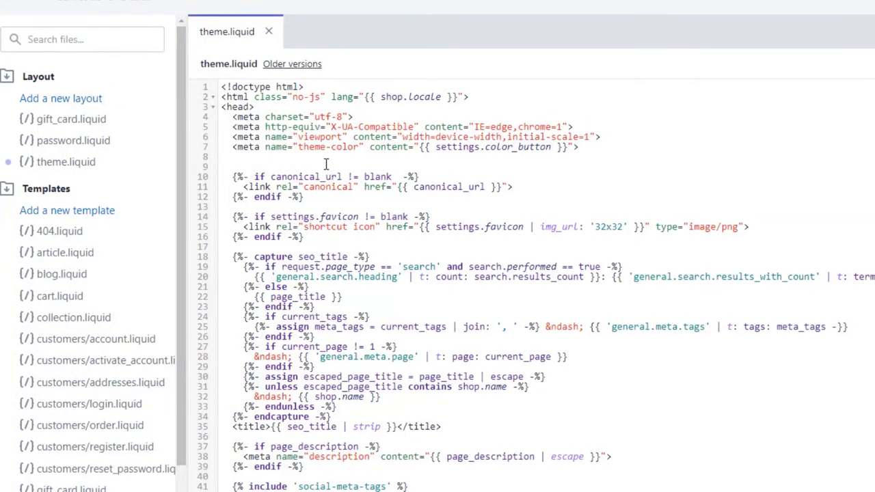
{"action": "left_click", "coordinate": [305, 159]}
{"action": "key", "text": "Tab"}
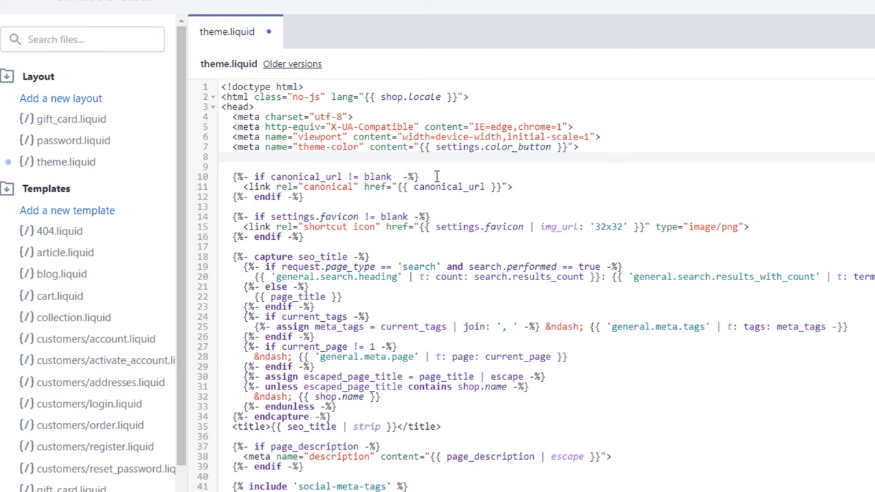
{"action": "key", "text": "BackSpace"}
Insert a new line 9 reading {% if page.url == '' %} above the canonical block
{"action": "left_click_drag", "start_coordinate": [420, 176], "coordinate": [216, 181]}
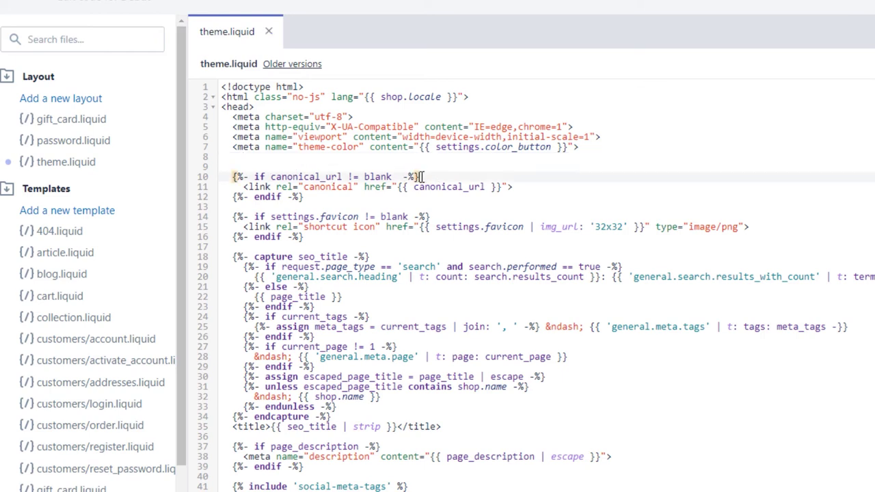
{"action": "right_click", "coordinate": [254, 177]}
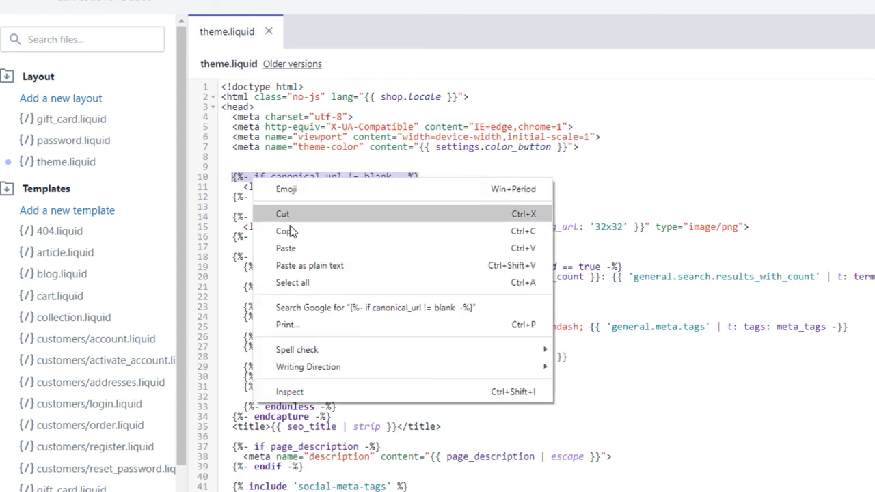
{"action": "left_click", "coordinate": [287, 231]}
{"action": "left_click", "coordinate": [271, 159]}
{"action": "key", "text": "Return"}
{"action": "type", "text": "{% "}
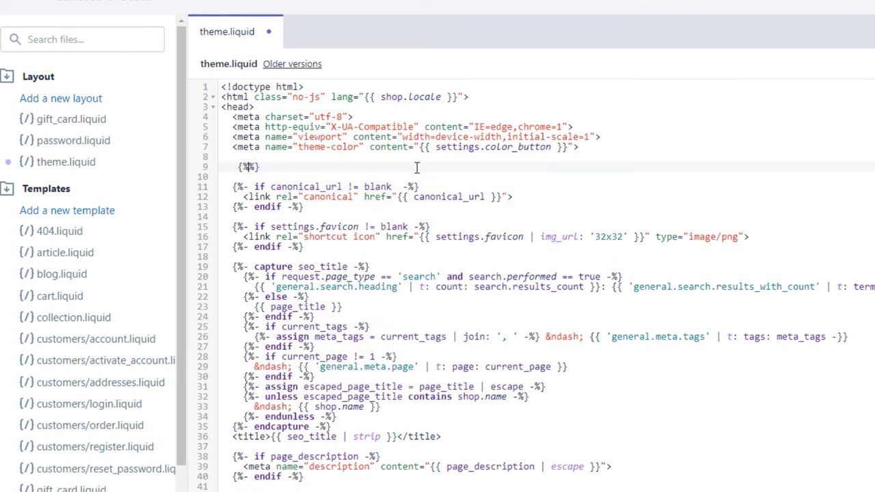
{"action": "type", "text": "if po"}
{"action": "key", "text": "BackSpace"}
{"action": "type", "text": "age "}
{"action": "type", "text": ".url =="}
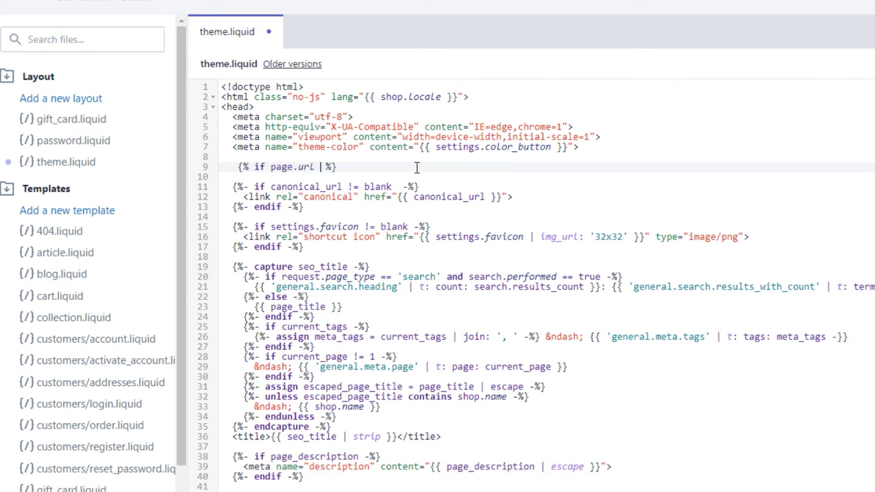
{"action": "type", "text": " ''"}
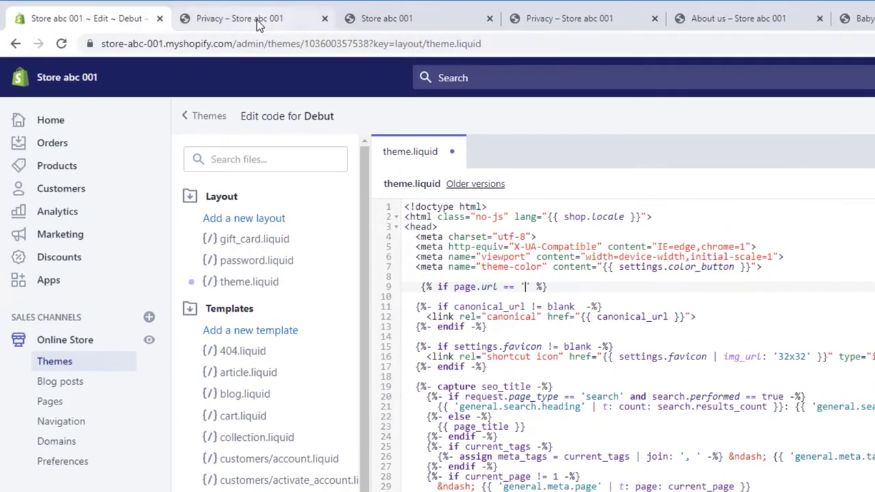
Copy /pages/privacy from the live Privacy page and paste it between the quotes
{"action": "left_click", "coordinate": [250, 21]}
{"action": "right_click", "coordinate": [285, 52]}
{"action": "left_click", "coordinate": [301, 129]}
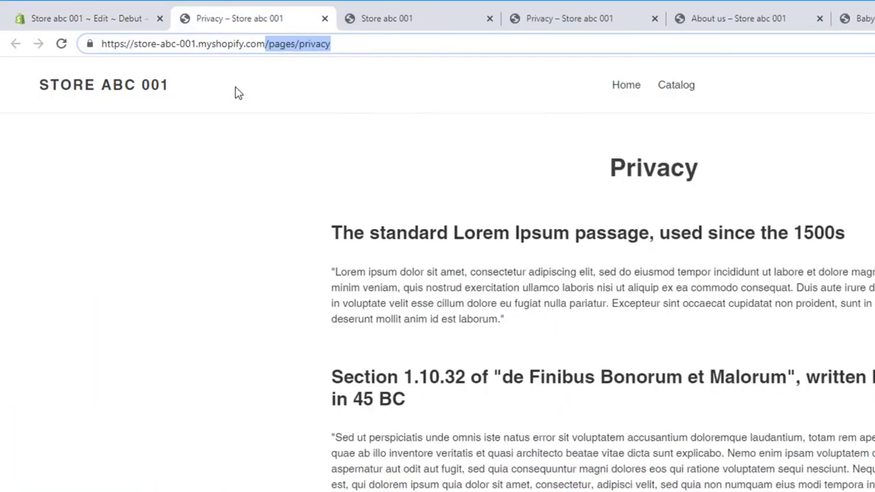
{"action": "left_click", "coordinate": [116, 28]}
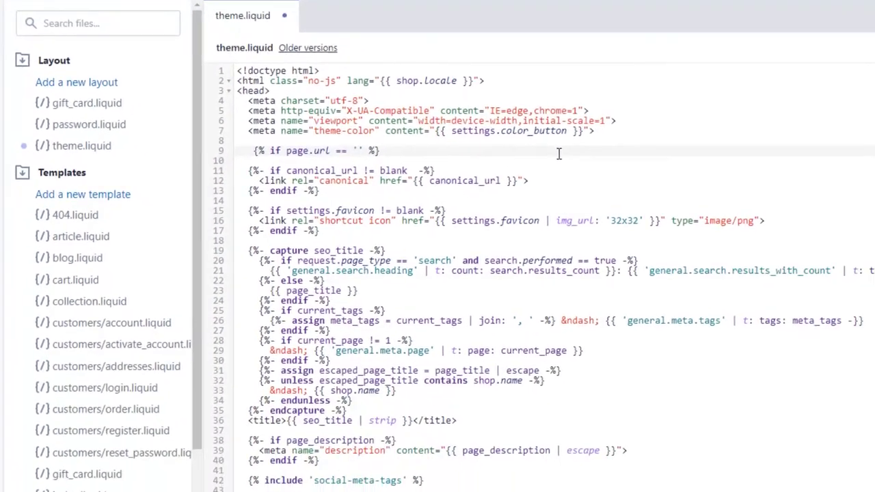
{"action": "key", "text": "ctrl+v"}
Duplicate the if line below and overwrite its condition to make the closing endif
{"action": "left_click", "coordinate": [488, 153]}
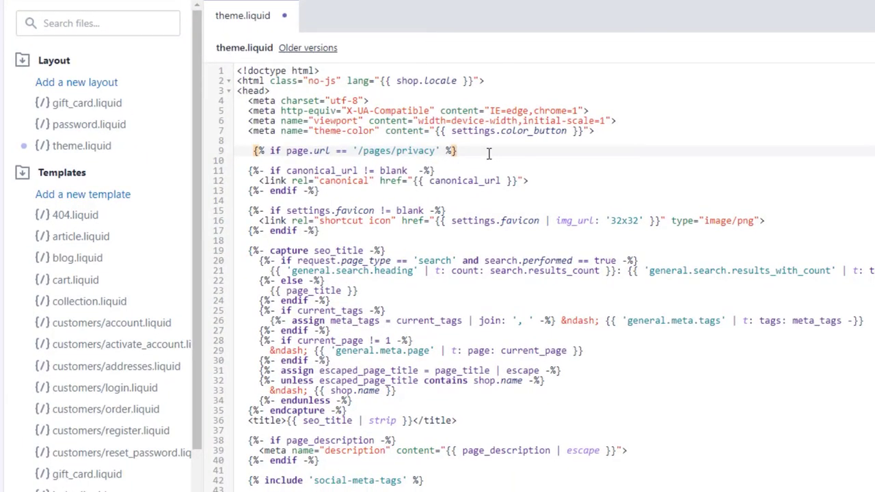
{"action": "key", "text": "Return"}
{"action": "left_click", "coordinate": [471, 154]}
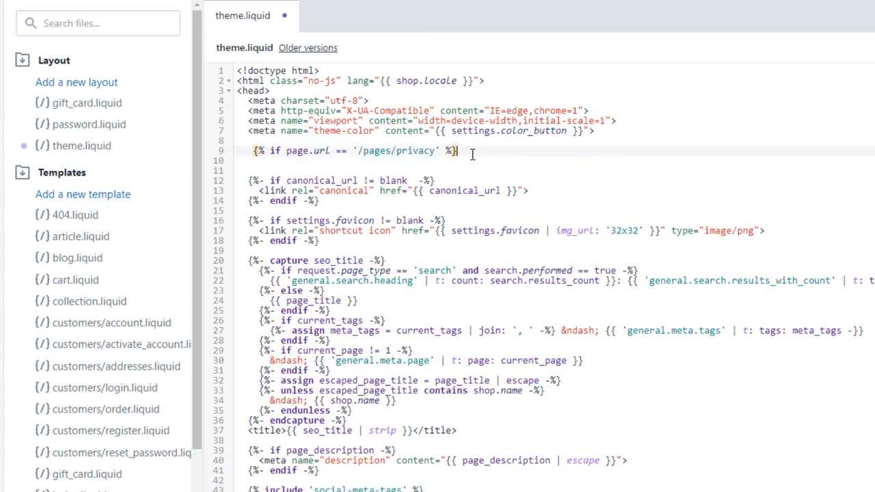
{"action": "key", "text": "shift+Home"}
{"action": "key", "text": "ctrl+c"}
{"action": "key", "text": "End"}
{"action": "key", "text": "Return"}
{"action": "key", "text": "ctrl+v"}
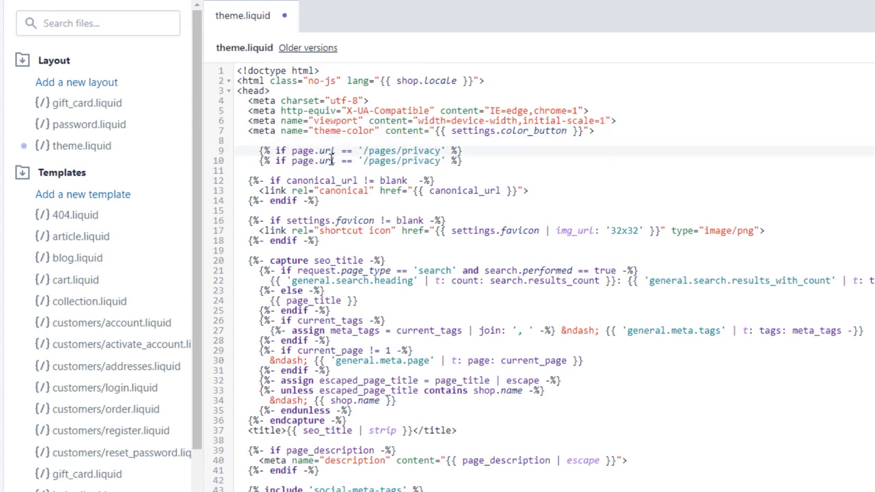
{"action": "left_click_drag", "start_coordinate": [275, 161], "coordinate": [448, 161]}
{"action": "type", "text": "endiof"}
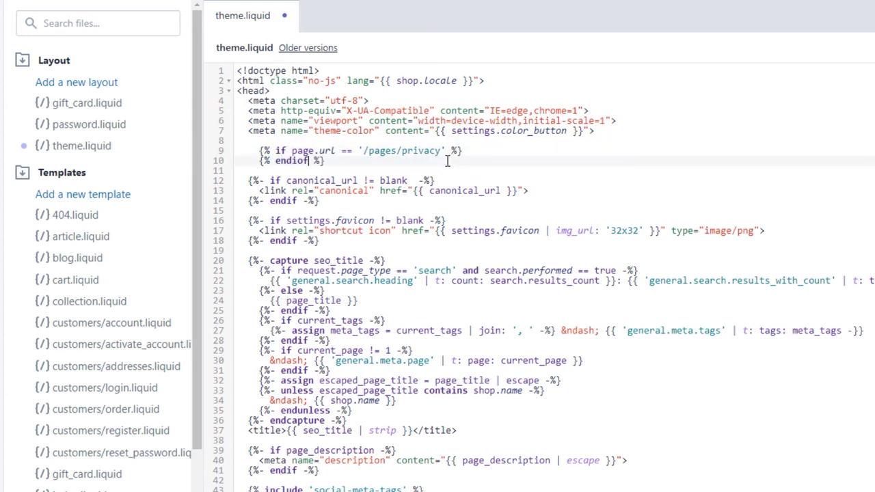
Fix the endif typo, add <meta name="robots" content="noindex" /> inside the block, and save
{"action": "key", "text": "BackSpace"}
{"action": "key", "text": "BackSpace"}
{"action": "type", "text": "f"}
{"action": "left_click", "coordinate": [479, 151]}
{"action": "key", "text": "Return"}
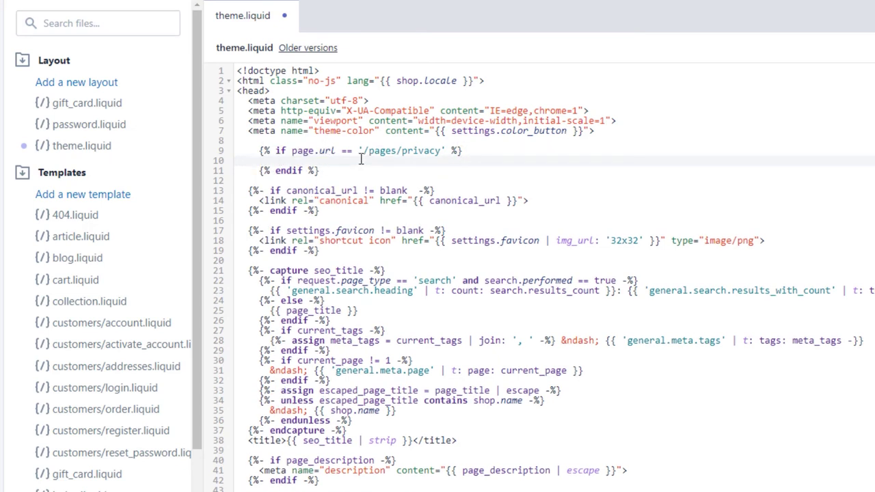
{"action": "type", "text": "<meta"}
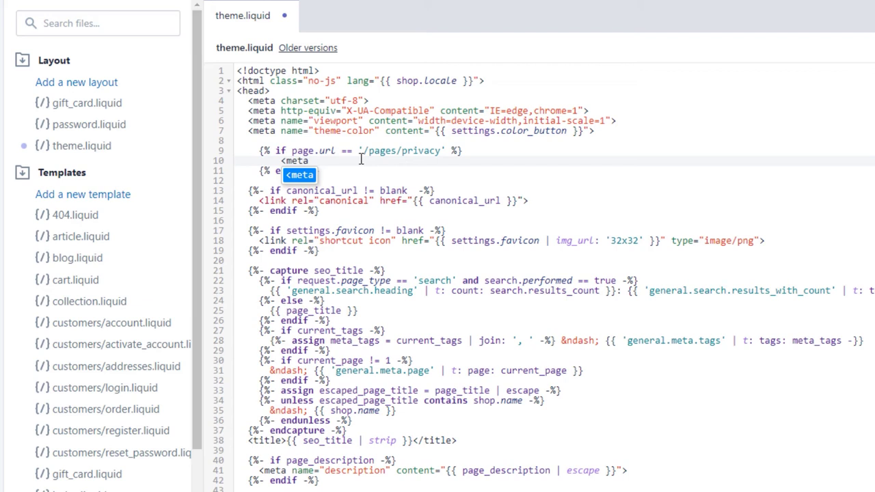
{"action": "type", "text": " name"}
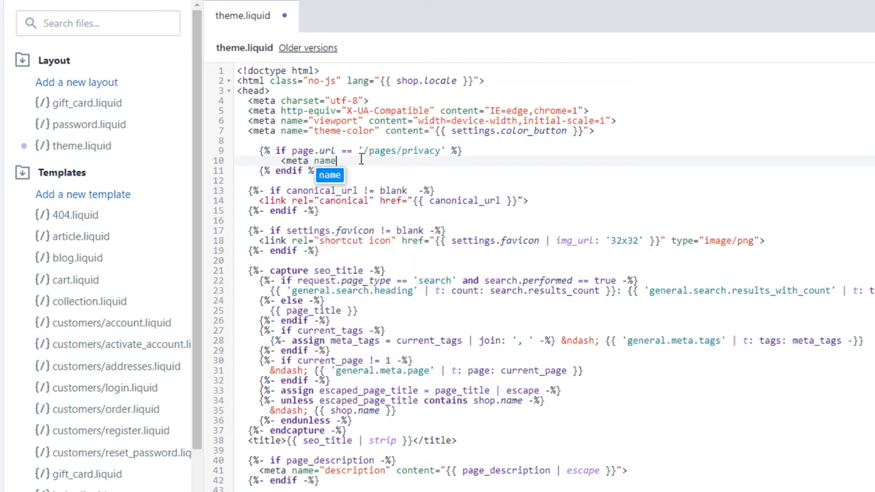
{"action": "type", "text": "=\""}
{"action": "key", "text": "Escape"}
{"action": "type", "text": "robot"}
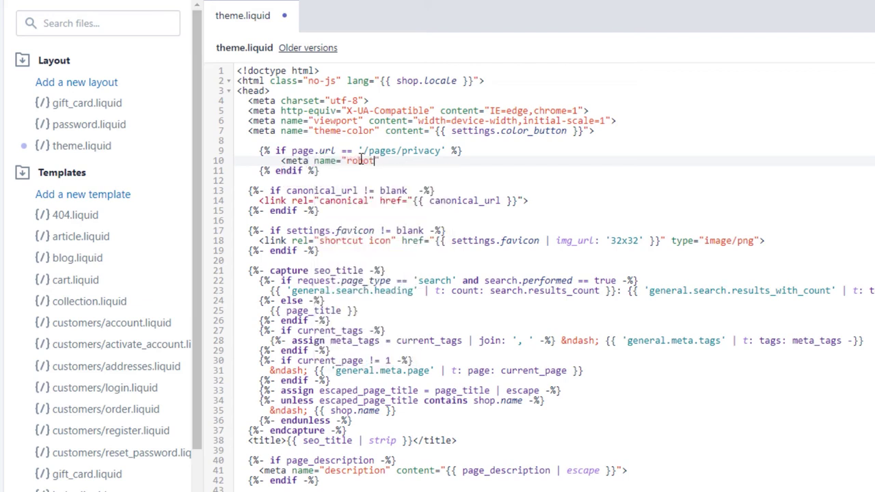
{"action": "type", "text": "s\" "}
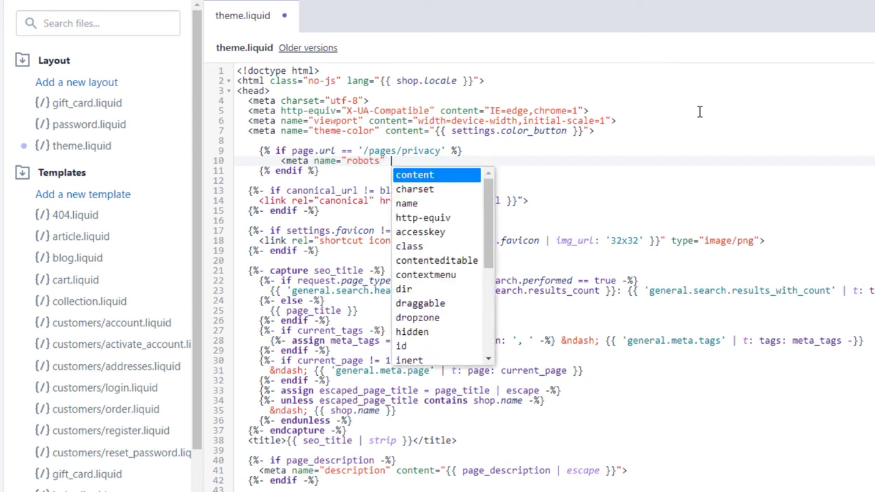
{"action": "type", "text": "content=\""}
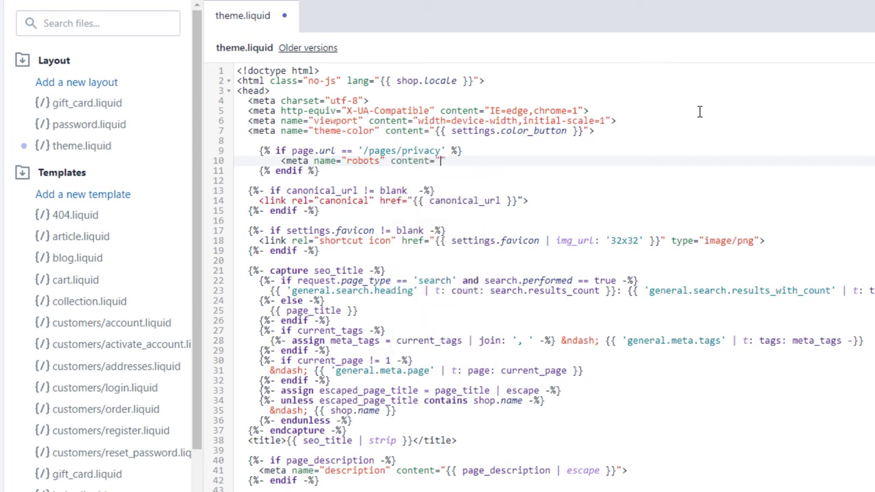
{"action": "type", "text": "noindex\" "}
{"action": "type", "text": "/>"}
{"action": "left_click", "coordinate": [484, 161]}
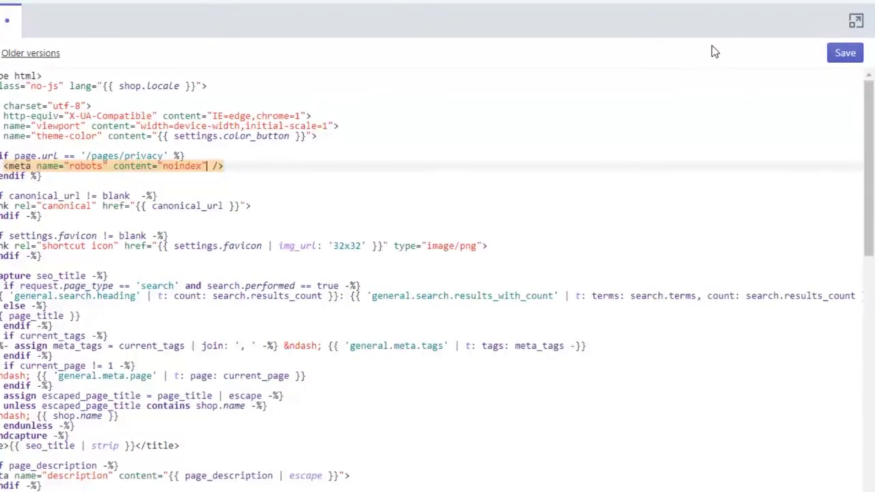
{"action": "left_click", "coordinate": [837, 55]}
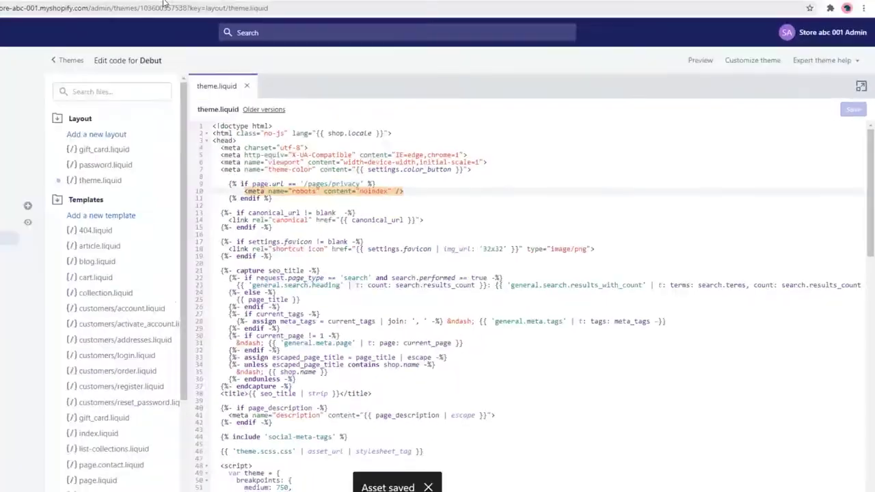
Reload the storefront Privacy page and search its DevTools Elements markup for 'noindex'
{"action": "left_click", "coordinate": [171, 12]}
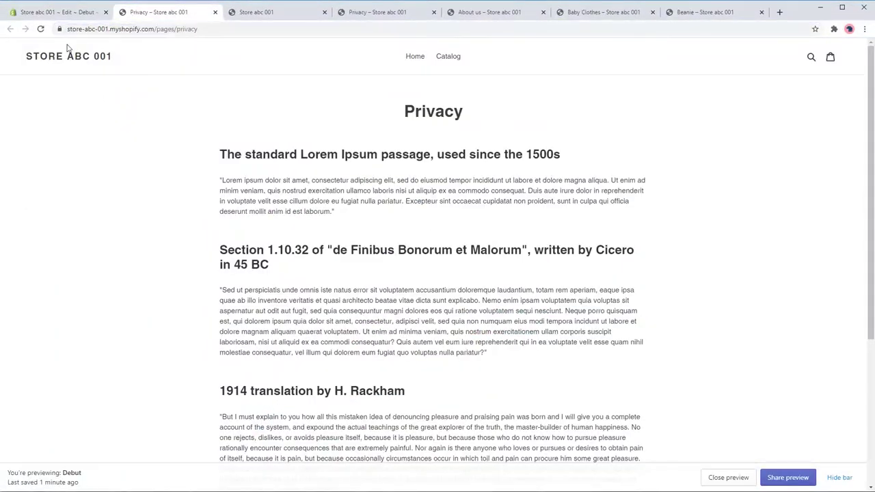
{"action": "left_click", "coordinate": [40, 29]}
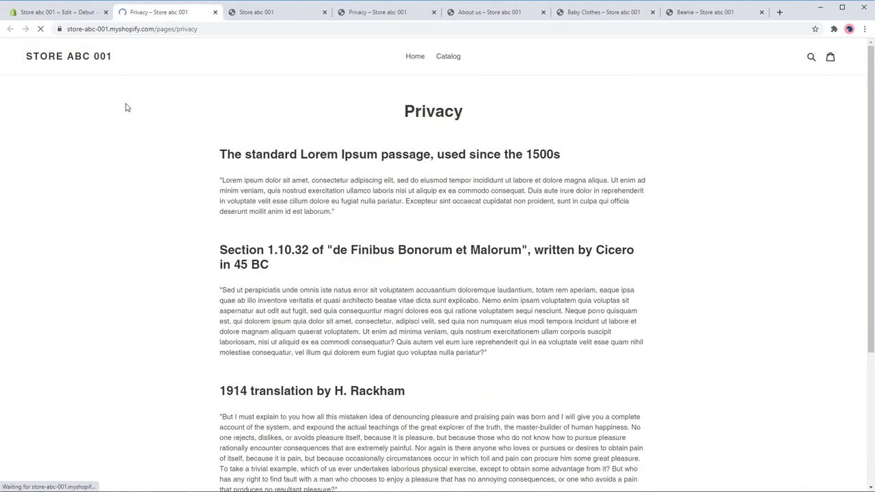
{"action": "right_click", "coordinate": [129, 106]}
{"action": "left_click", "coordinate": [185, 238]}
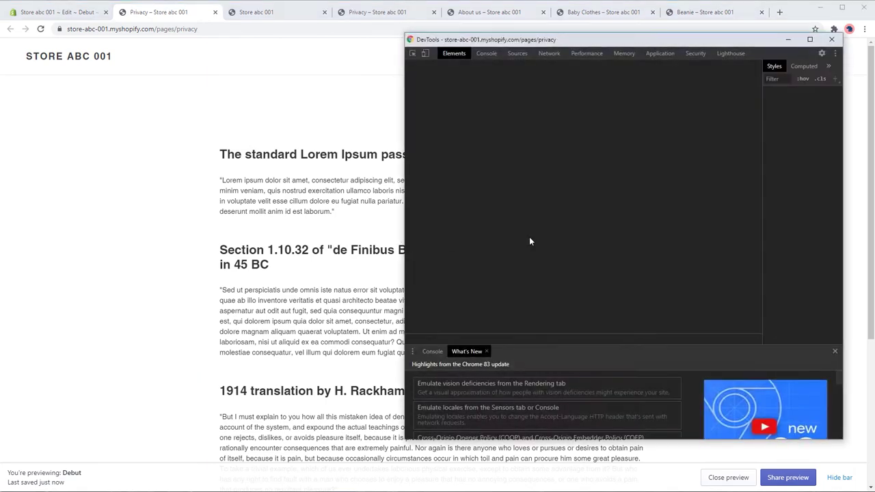
{"action": "key", "text": "ctrl+f"}
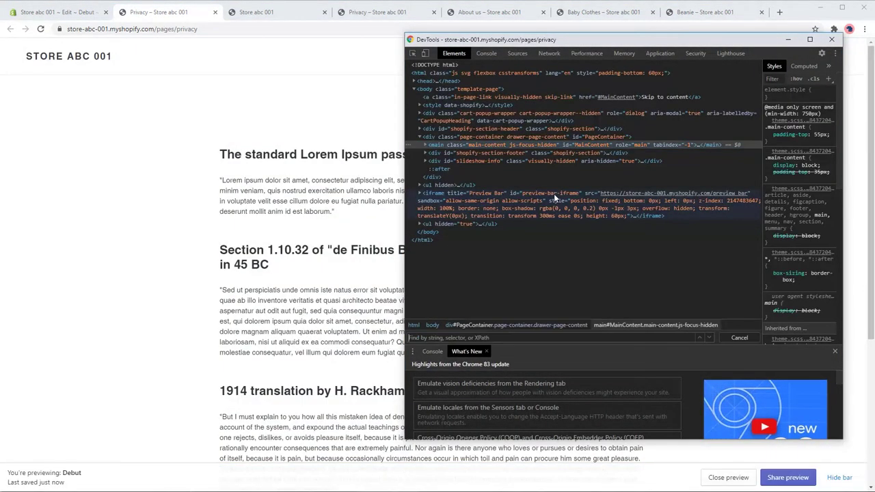
{"action": "type", "text": "noindex"}
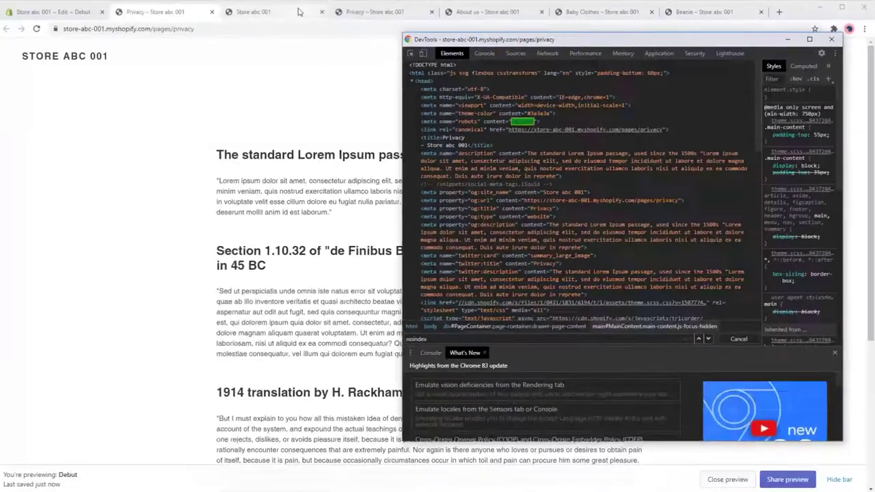
Reload the storefront home page and open a DevTools Elements search of its markup
{"action": "left_click", "coordinate": [298, 12]}
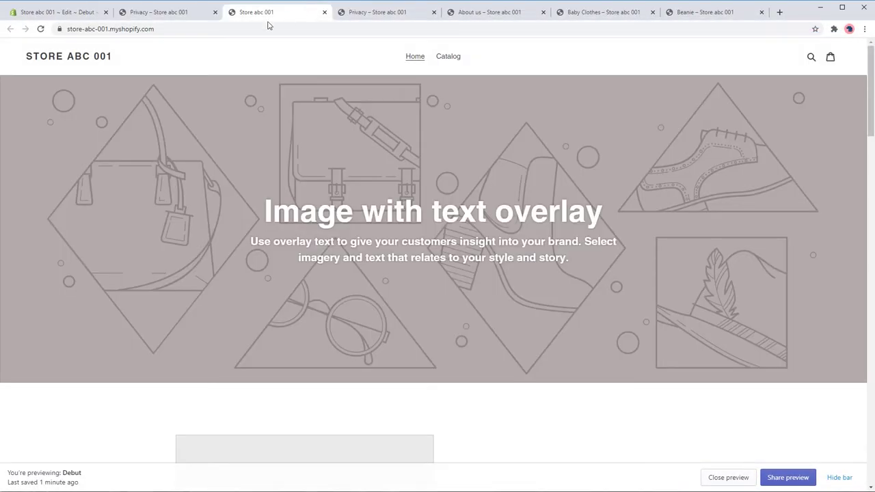
{"action": "left_click", "coordinate": [40, 28]}
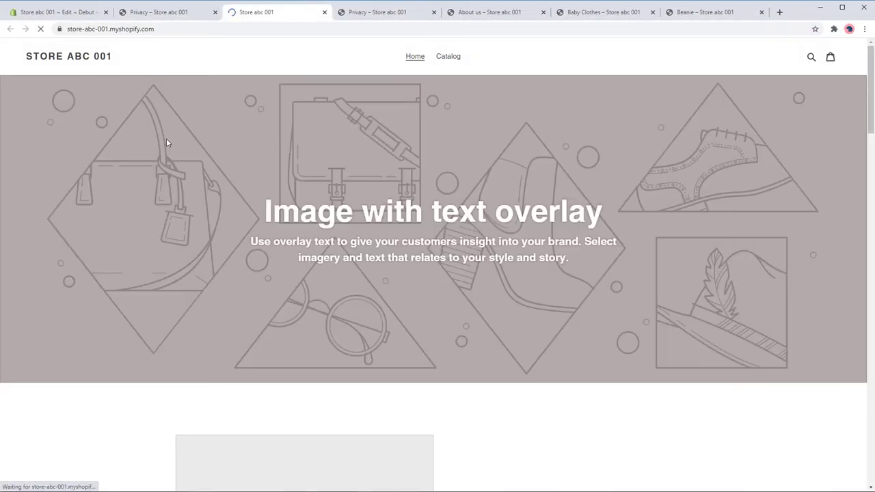
{"action": "right_click", "coordinate": [168, 140]}
{"action": "left_click", "coordinate": [188, 271]}
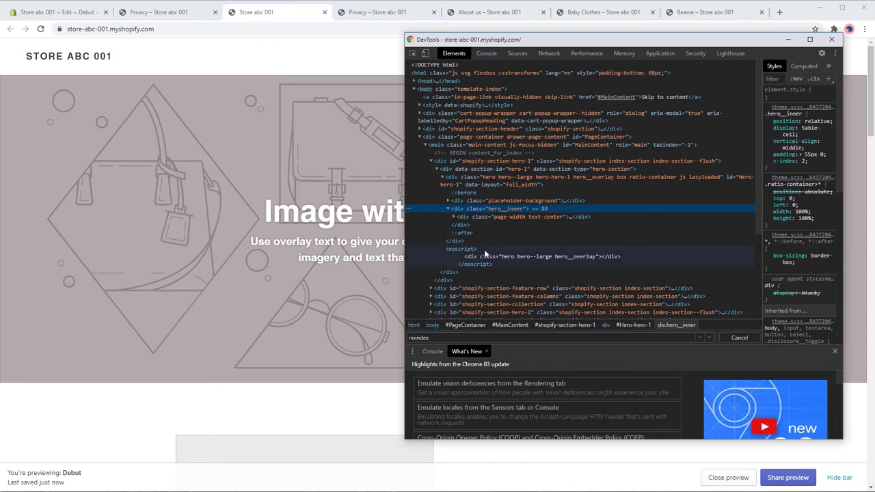
{"action": "key", "text": "ctrl+f"}
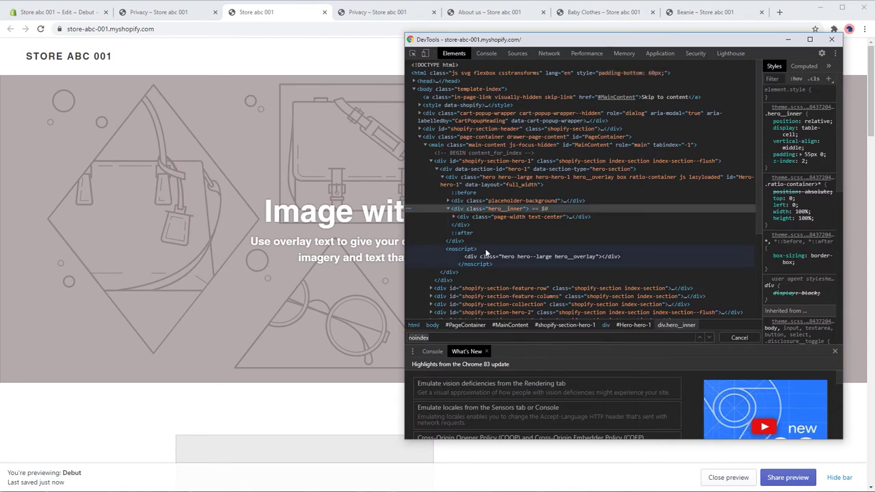
Copy the /products/baby-clothes path from the Baby Clothes product page's address bar
{"action": "left_click", "coordinate": [154, 17]}
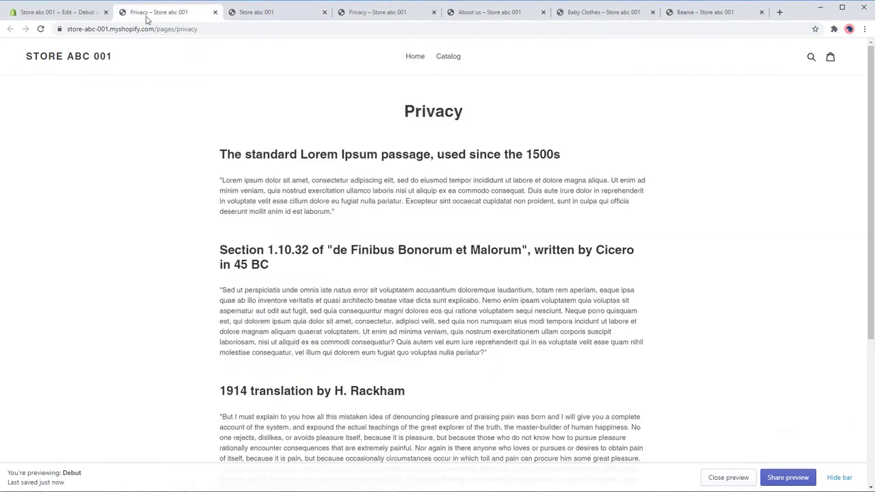
{"action": "left_click", "coordinate": [65, 14]}
{"action": "left_click", "coordinate": [357, 205]}
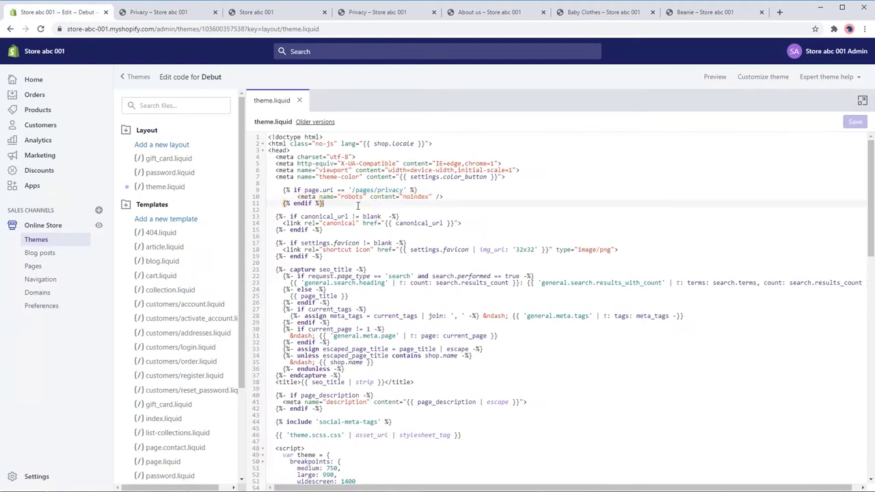
{"action": "left_click", "coordinate": [684, 15]}
{"action": "left_click", "coordinate": [661, 15]}
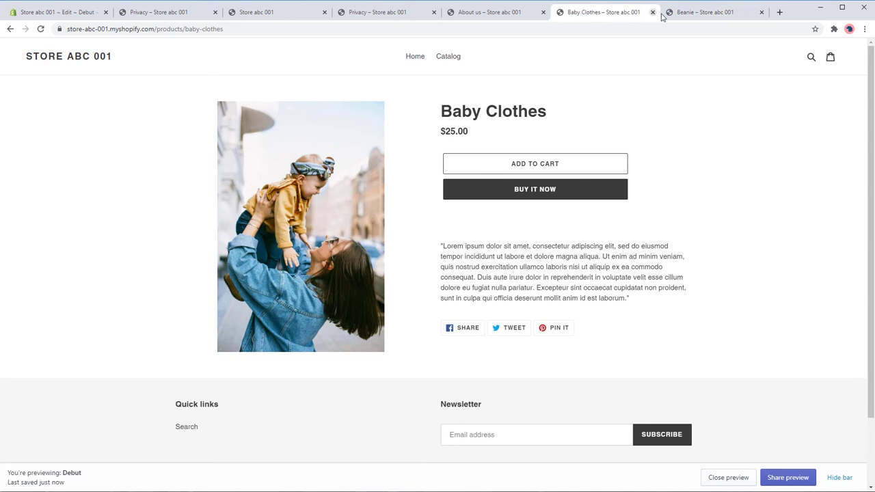
{"action": "left_click_drag", "start_coordinate": [177, 29], "coordinate": [244, 28]}
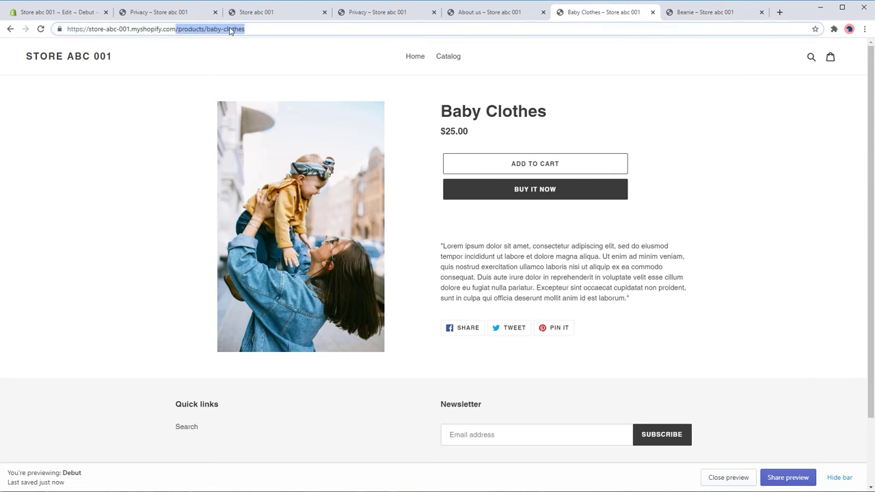
{"action": "right_click", "coordinate": [217, 28]}
{"action": "left_click", "coordinate": [226, 79]}
Change line 9 to product.url == '/products/baby-clothes' and save theme.liquid
{"action": "left_click", "coordinate": [85, 15]}
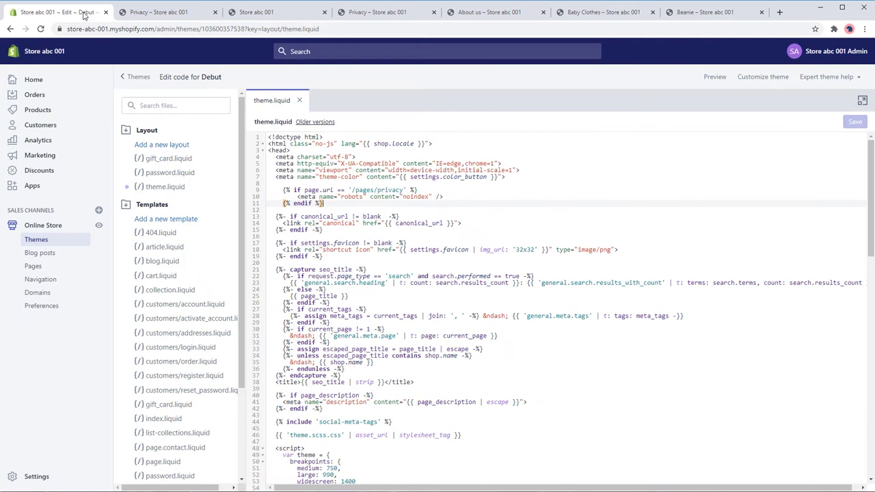
{"action": "double_click", "coordinate": [314, 190]}
{"action": "type", "text": "product"}
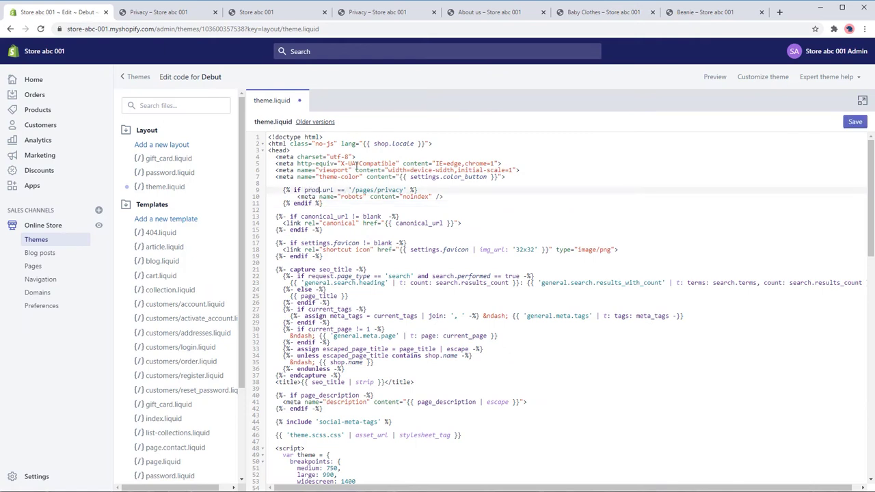
{"action": "left_click_drag", "start_coordinate": [364, 189], "coordinate": [417, 191]}
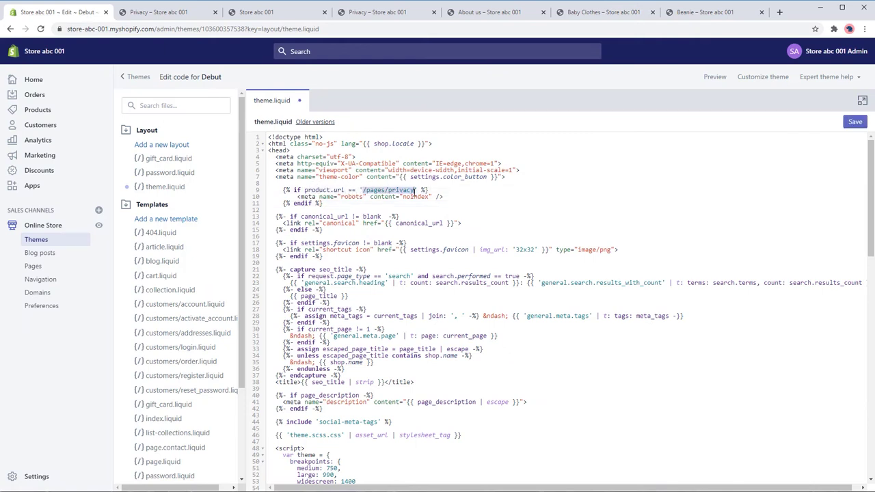
{"action": "right_click", "coordinate": [415, 191]}
{"action": "left_click", "coordinate": [441, 250]}
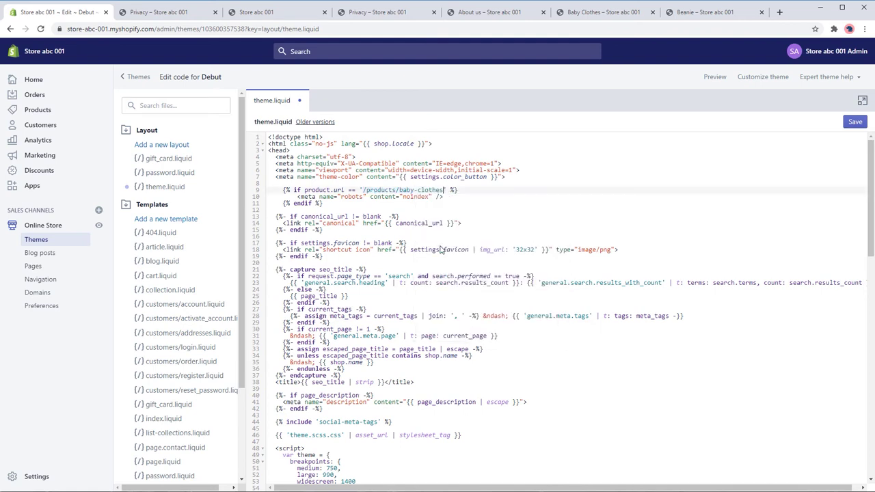
{"action": "left_click", "coordinate": [853, 127]}
Reload the Privacy page and search its DevTools markup for noindex, finding no match
{"action": "left_click", "coordinate": [179, 21]}
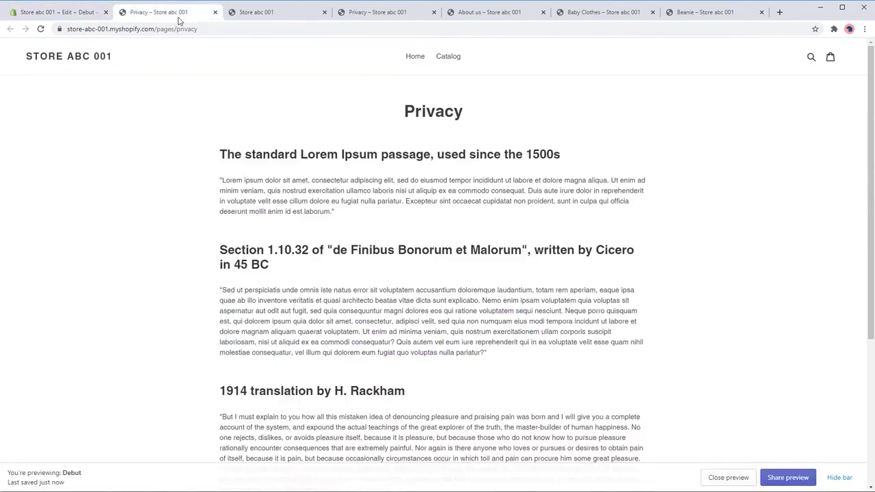
{"action": "left_click", "coordinate": [40, 30]}
{"action": "right_click", "coordinate": [131, 150]}
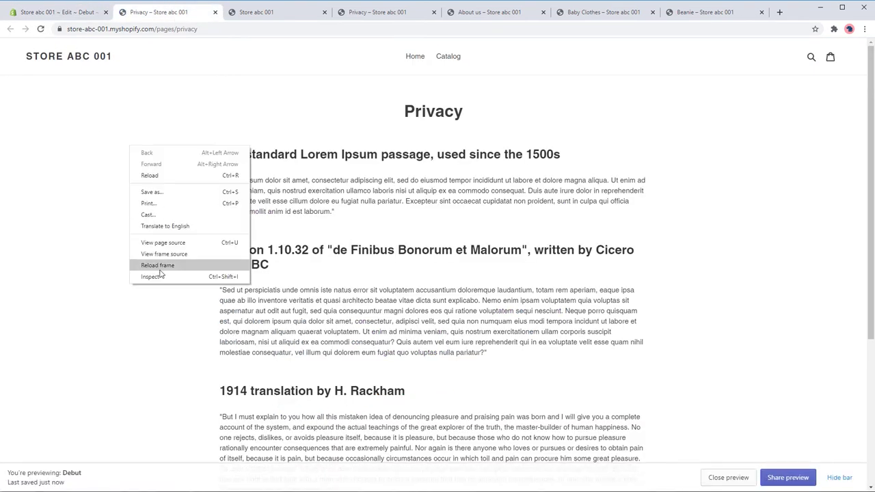
{"action": "left_click", "coordinate": [152, 276]}
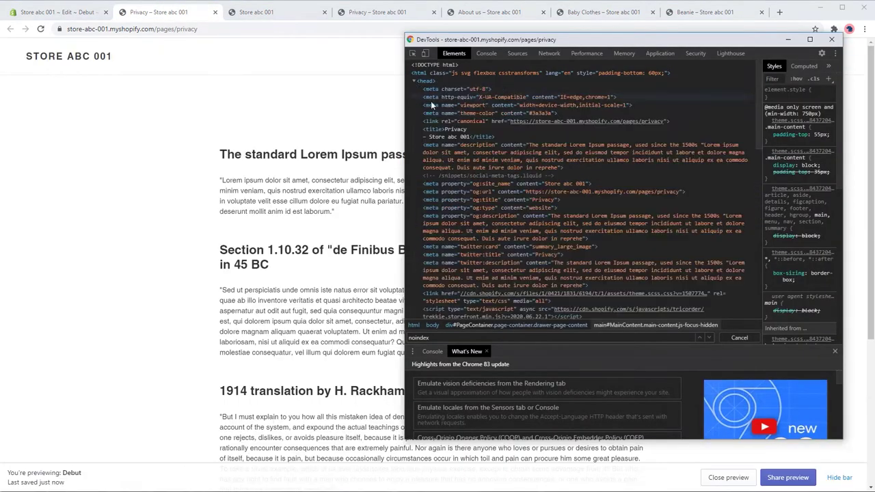
{"action": "type", "text": "noind"}
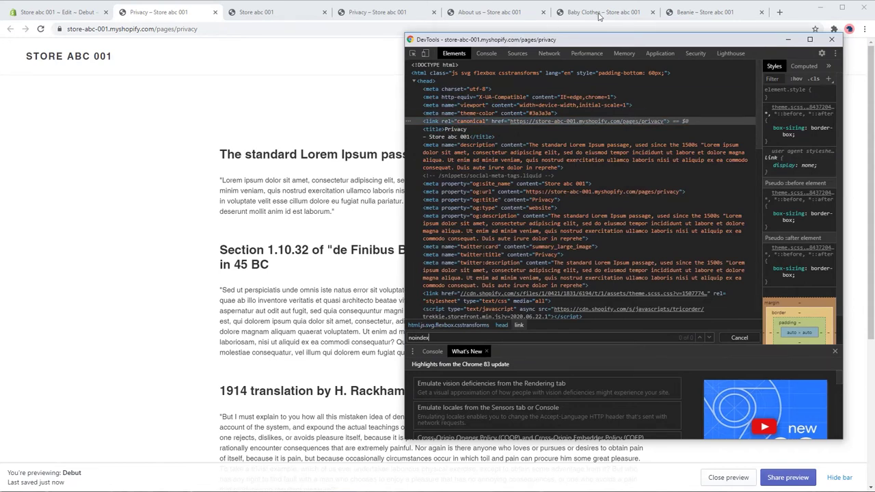
Reload the Baby Clothes page and locate the robots noindex meta element in DevTools
{"action": "left_click", "coordinate": [603, 15]}
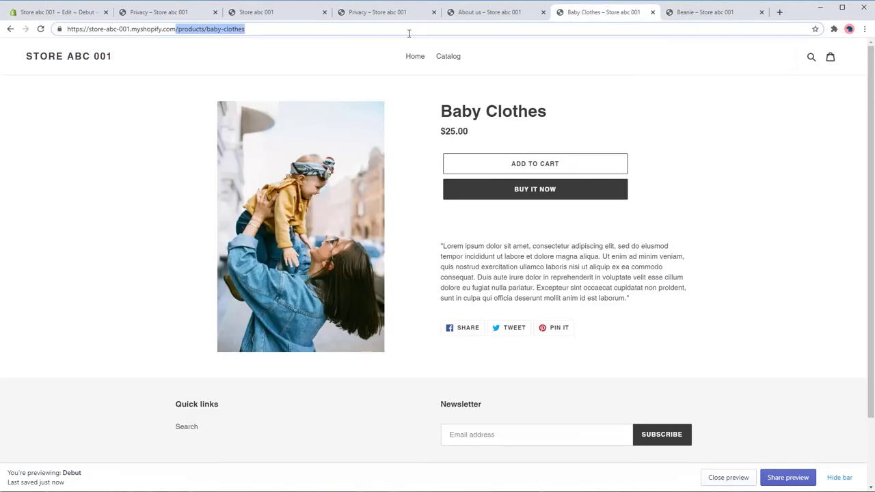
{"action": "left_click", "coordinate": [40, 29]}
{"action": "right_click", "coordinate": [131, 159]}
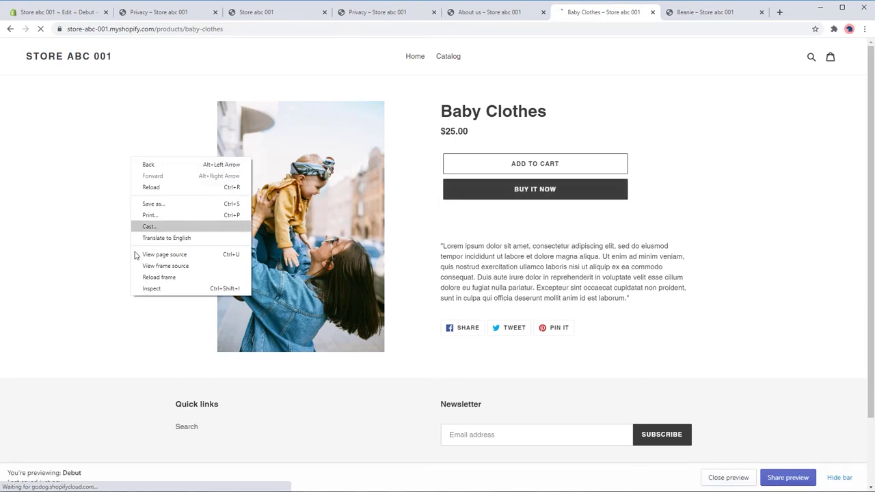
{"action": "left_click", "coordinate": [151, 288]}
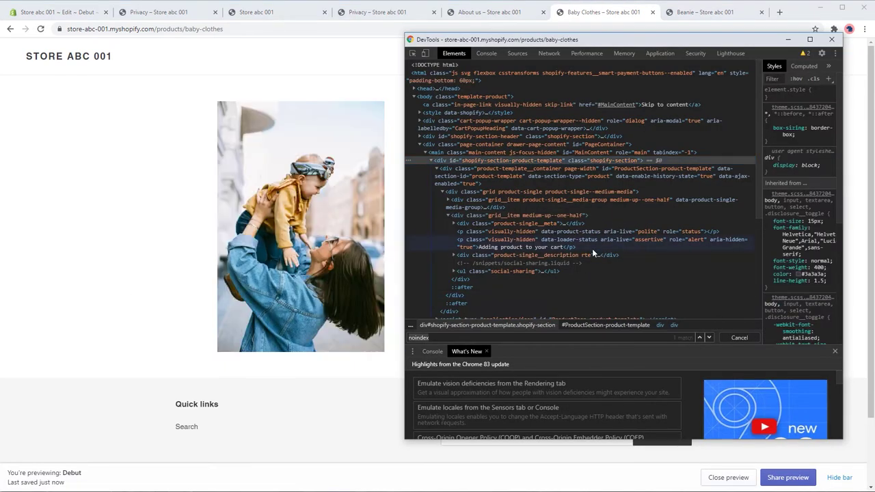
{"action": "left_click", "coordinate": [504, 131]}
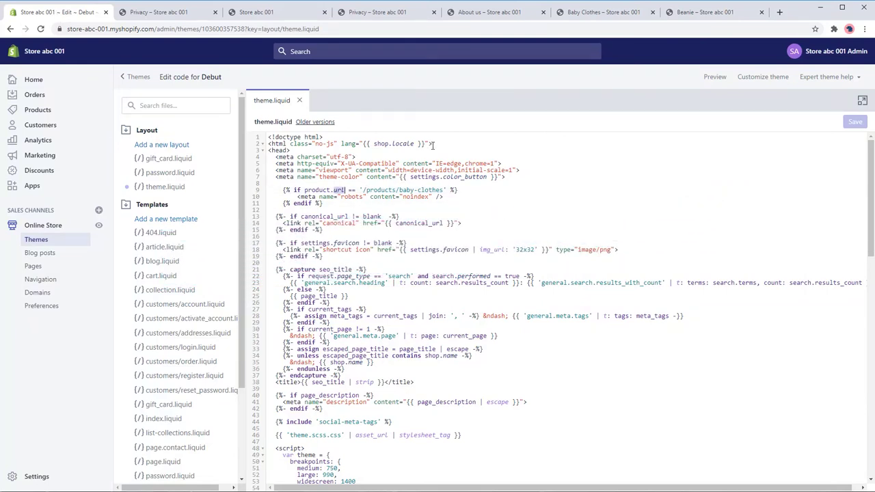
Change the condition to product.handle and strip '/products/' so it compares 'baby-clothes'
{"action": "type", "text": "handle"}
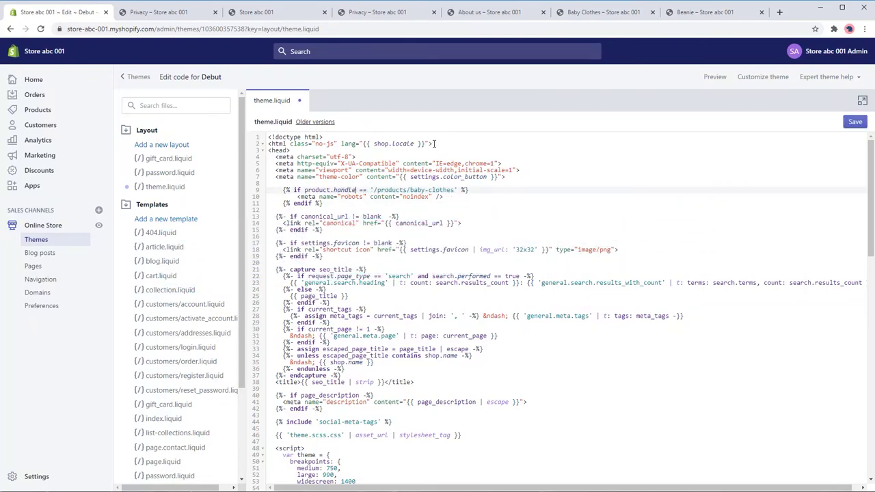
{"action": "left_click_drag", "start_coordinate": [409, 190], "coordinate": [375, 190]}
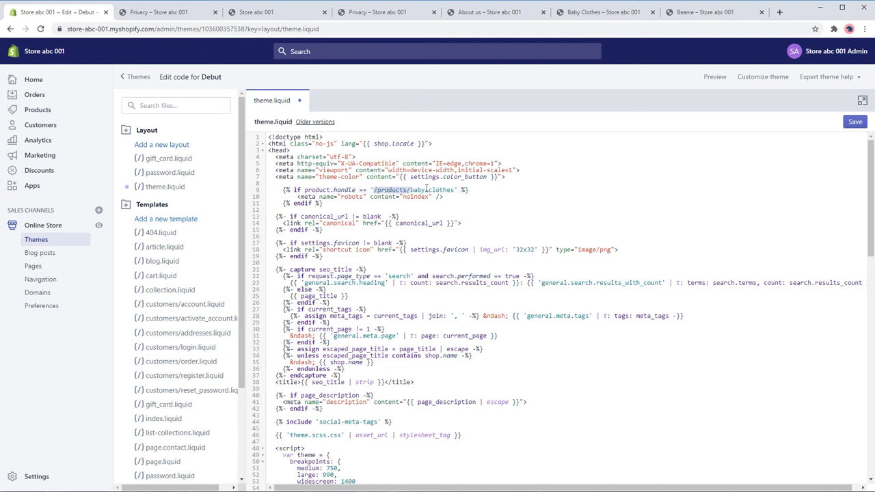
{"action": "key", "text": "BackSpace"}
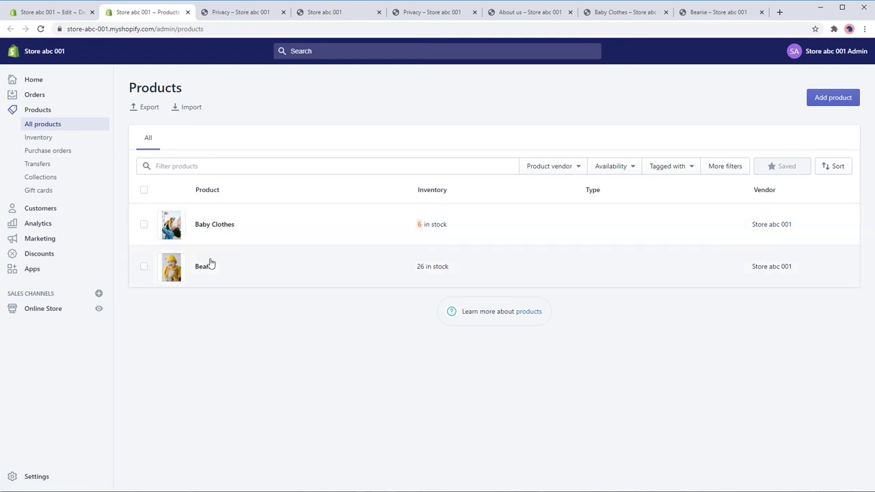
Open the Baby Clothes product and scroll down its details page
{"action": "left_click", "coordinate": [213, 225]}
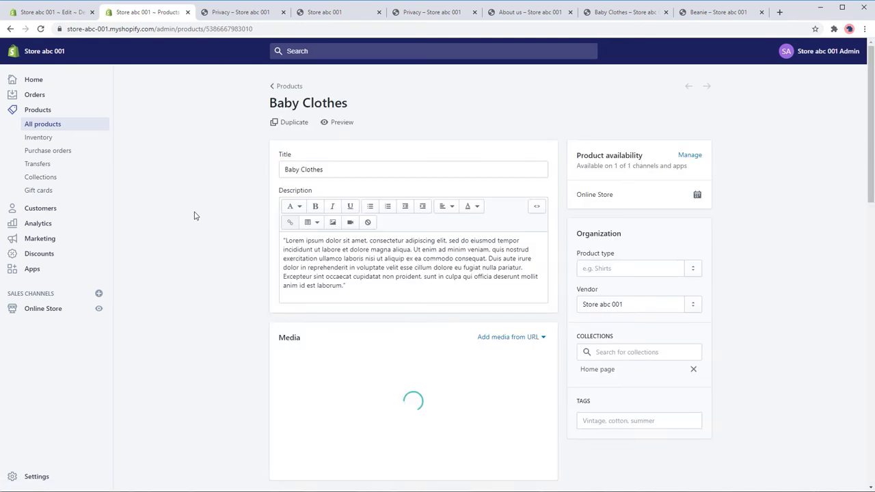
{"action": "scroll", "coordinate": [195, 212], "scroll_direction": "down", "scroll_amount": 2}
{"action": "scroll", "coordinate": [194, 210], "scroll_direction": "down", "scroll_amount": 6}
{"action": "scroll", "coordinate": [195, 210], "scroll_direction": "down", "scroll_amount": 4}
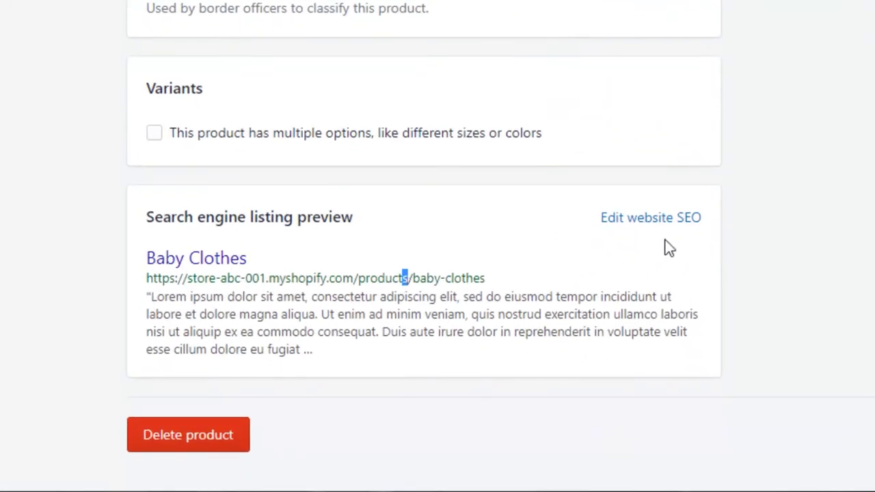
Confirm the product's SEO URL handle reads 'baby-clothes', then return to theme.liquid
{"action": "left_click", "coordinate": [674, 220]}
{"action": "scroll", "coordinate": [813, 55], "scroll_direction": "down", "scroll_amount": 5}
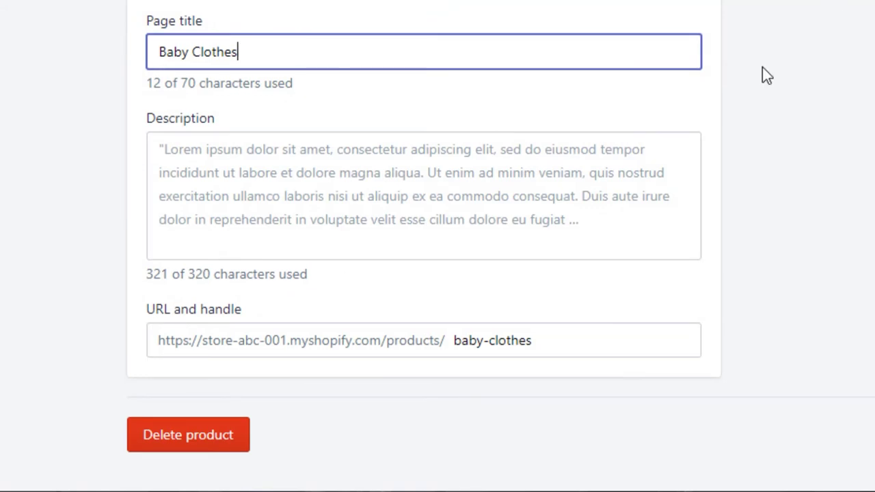
{"action": "left_click", "coordinate": [580, 344]}
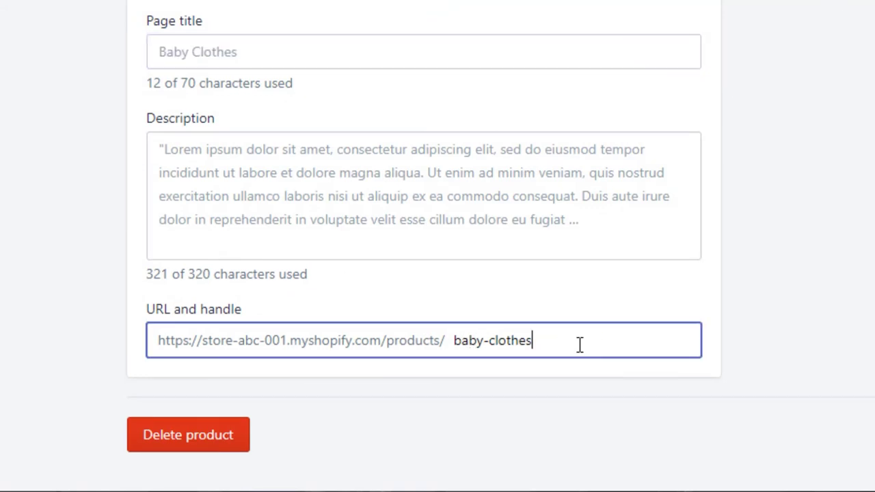
{"action": "left_click_drag", "start_coordinate": [579, 345], "coordinate": [443, 344]}
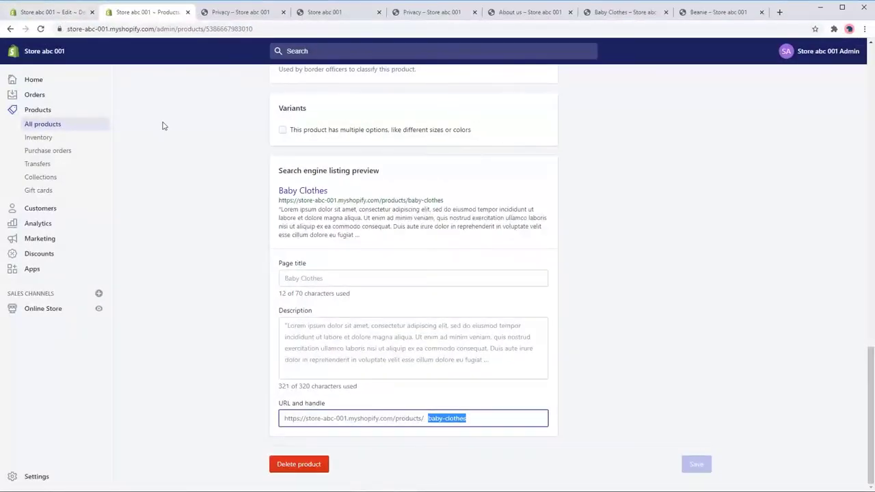
{"action": "left_click", "coordinate": [62, 19]}
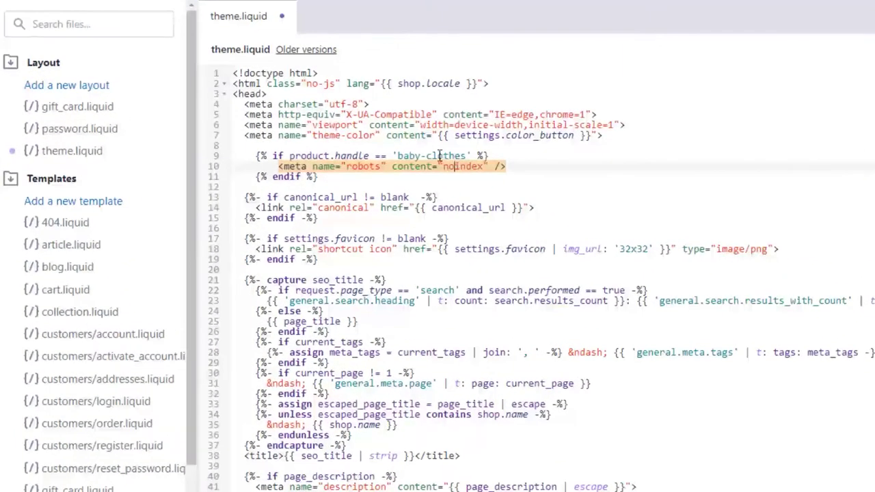
Save the theme.liquid changes
{"action": "left_click", "coordinate": [404, 183]}
{"action": "left_click", "coordinate": [485, 156]}
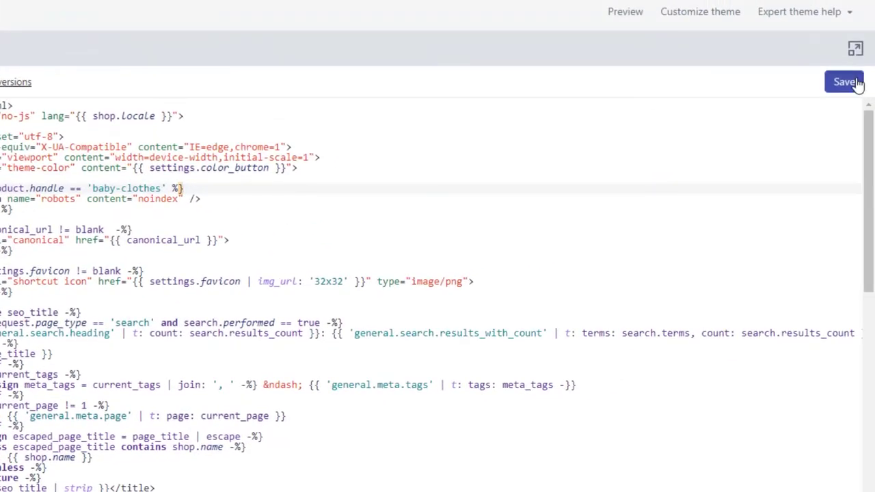
{"action": "left_click", "coordinate": [851, 83]}
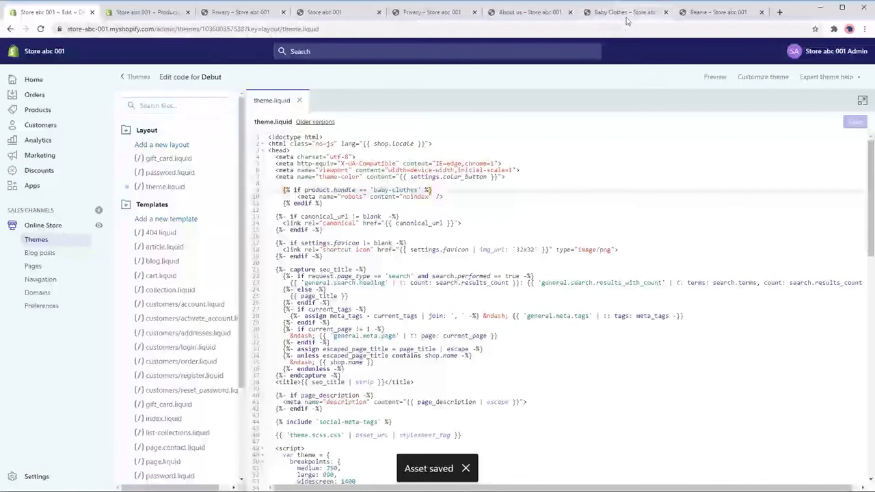
Reload the Baby Clothes page and find its robots noindex meta tag in DevTools
{"action": "left_click", "coordinate": [626, 12]}
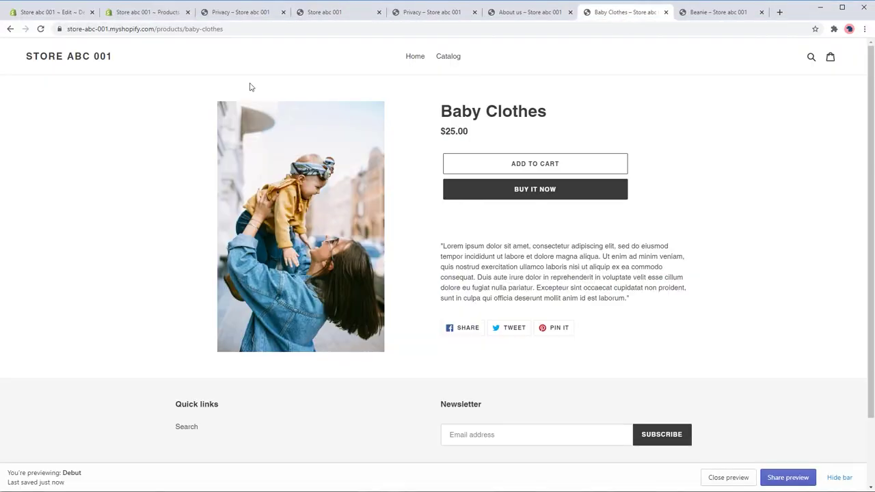
{"action": "left_click", "coordinate": [40, 28]}
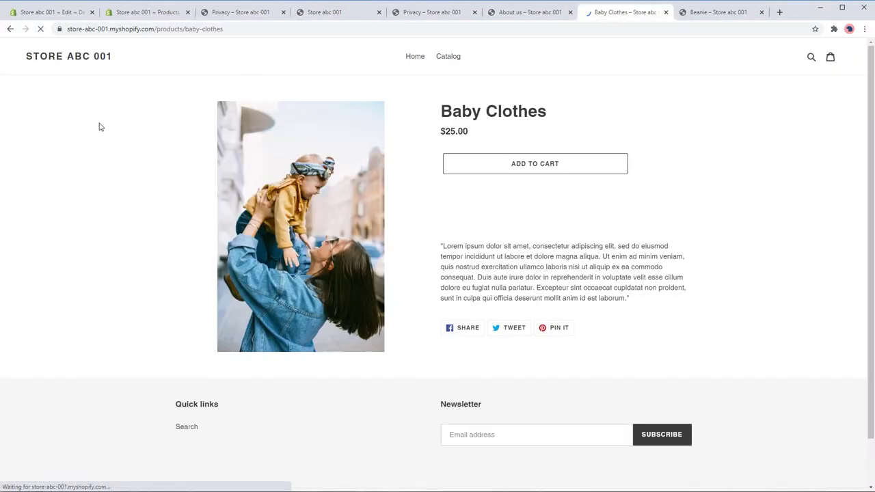
{"action": "right_click", "coordinate": [100, 123]}
{"action": "left_click", "coordinate": [119, 255]}
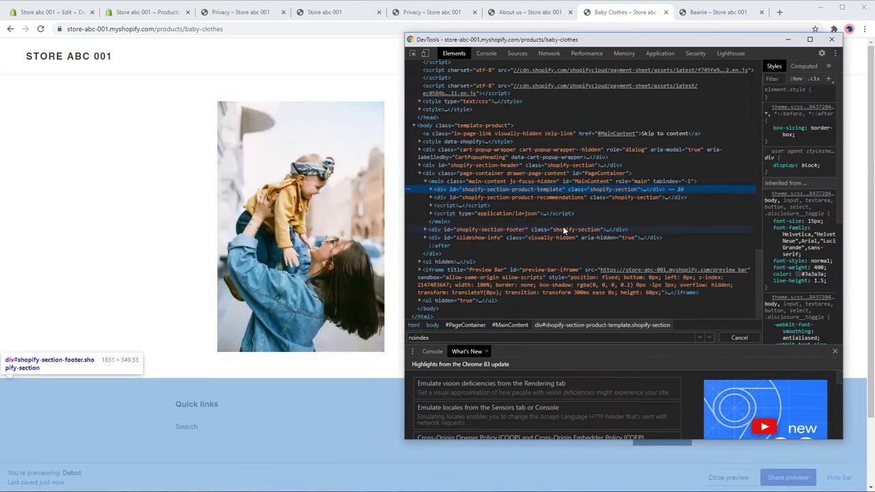
{"action": "key", "text": "Return"}
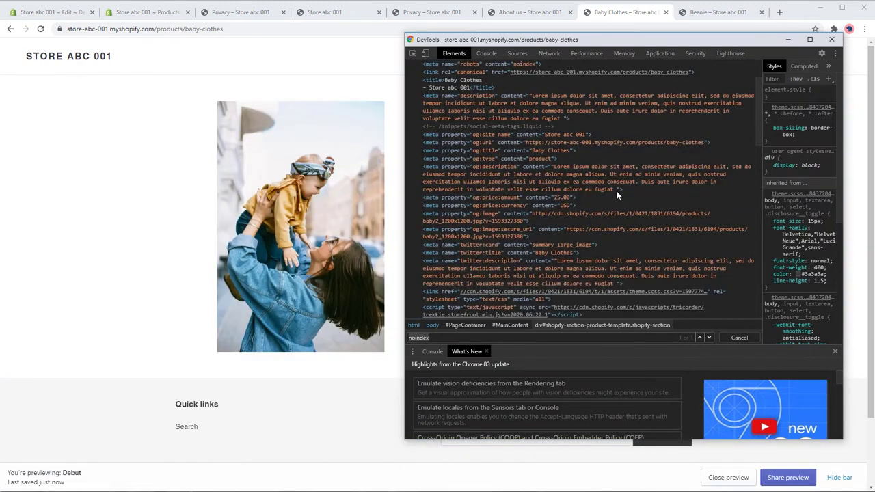
{"action": "scroll", "coordinate": [540, 153], "scroll_direction": "up", "scroll_amount": 1}
{"action": "left_click", "coordinate": [465, 112]}
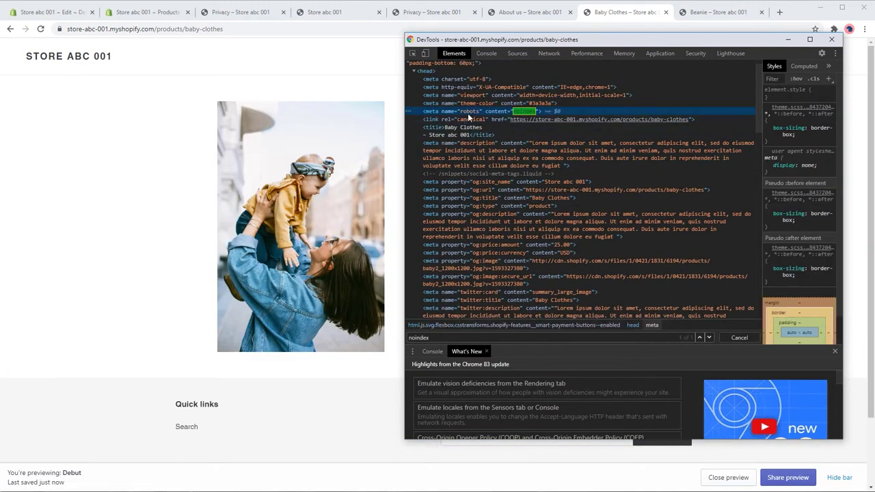
{"action": "left_click", "coordinate": [50, 14]}
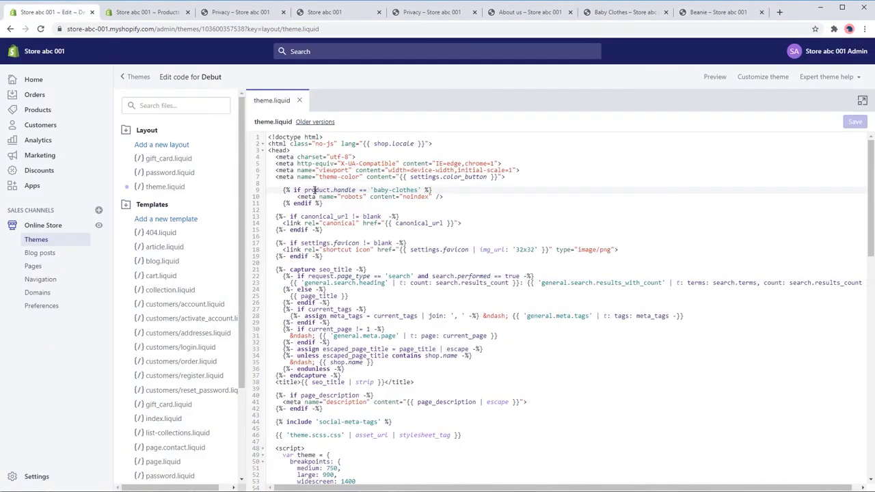
Change line 9's condition to page.handle == 'privacy'
{"action": "double_click", "coordinate": [314, 190]}
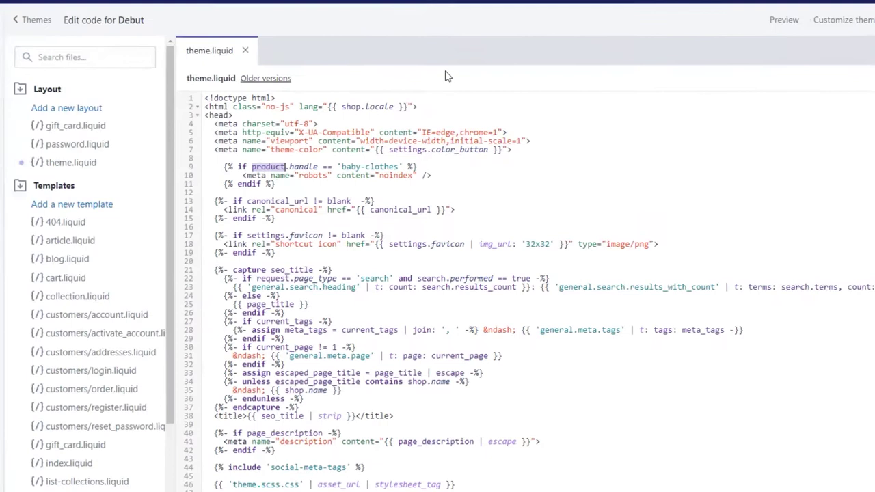
{"action": "type", "text": "page"}
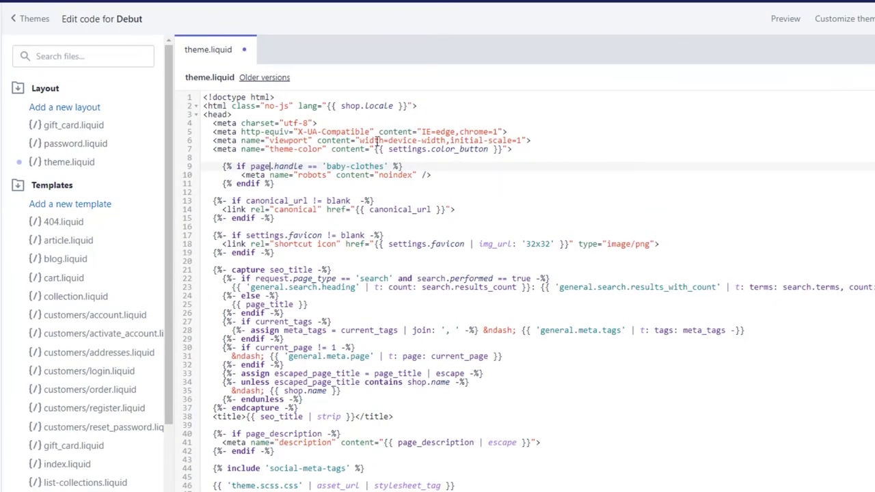
{"action": "left_click_drag", "start_coordinate": [327, 166], "coordinate": [378, 166]}
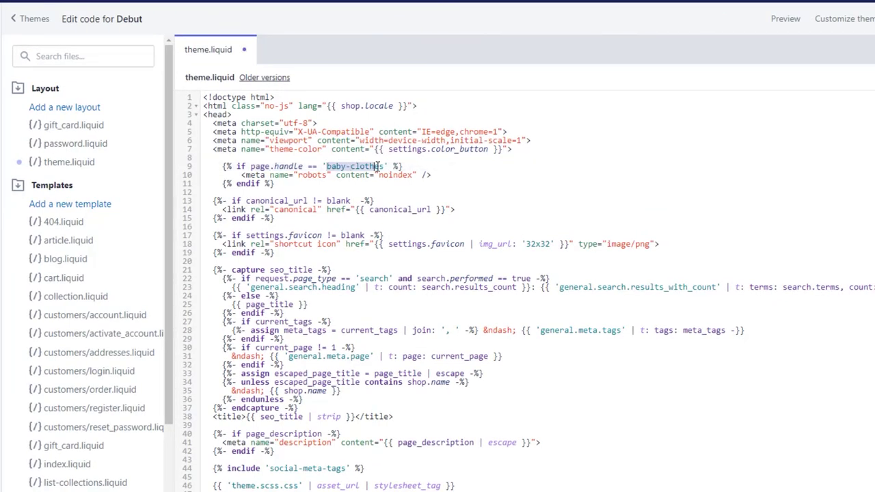
{"action": "type", "text": "pr"}
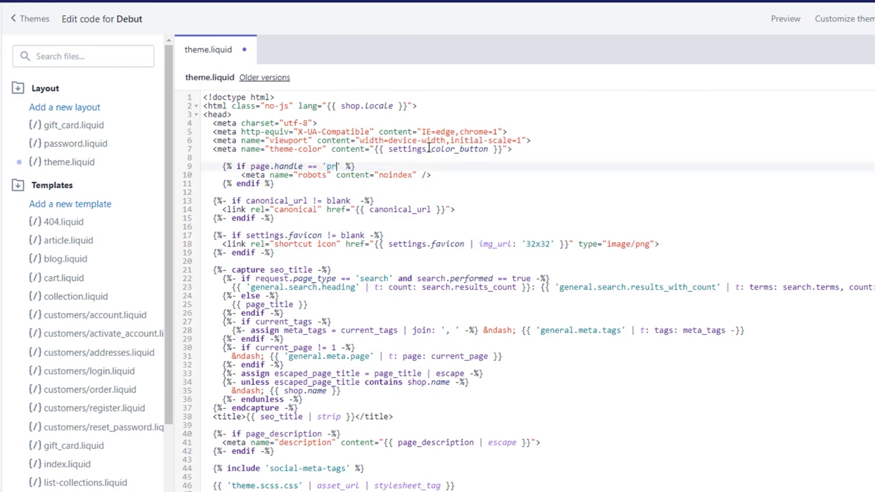
{"action": "type", "text": "ivacy"}
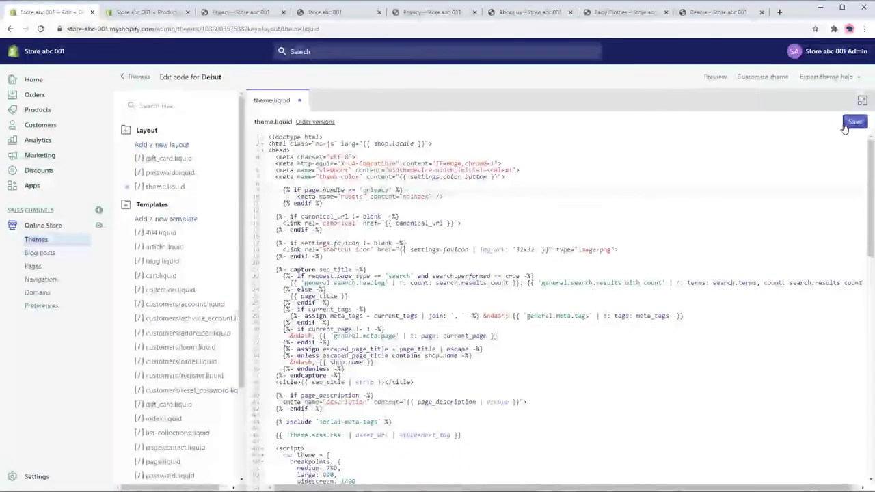
Save, then rewrite the condition as handle contains 'privacy'
{"action": "left_click", "coordinate": [845, 125]}
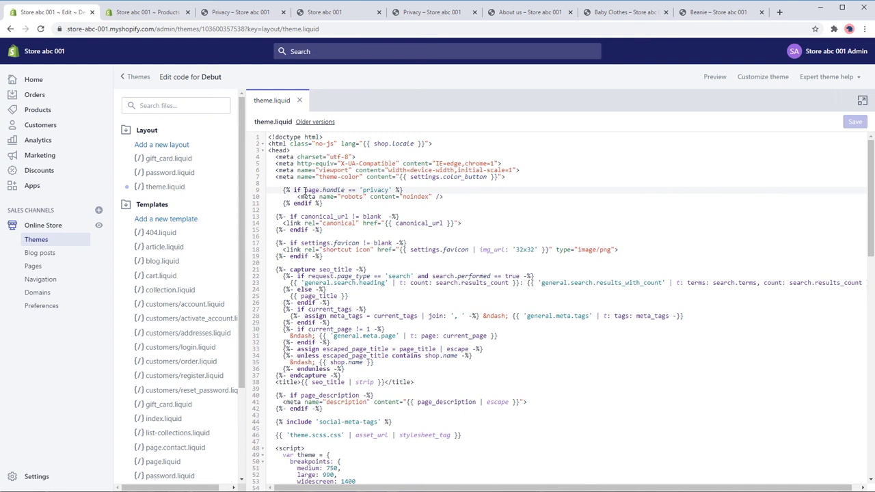
{"action": "left_click_drag", "start_coordinate": [305, 190], "coordinate": [321, 190]}
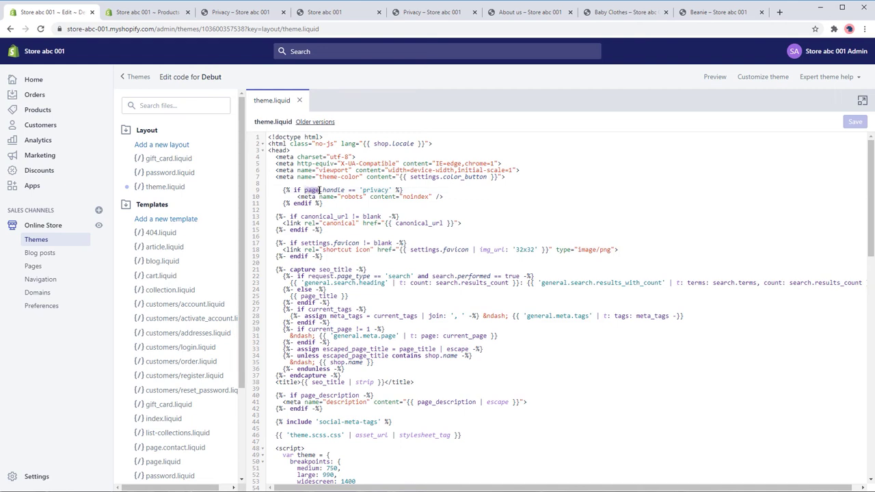
{"action": "key", "text": "BackSpace"}
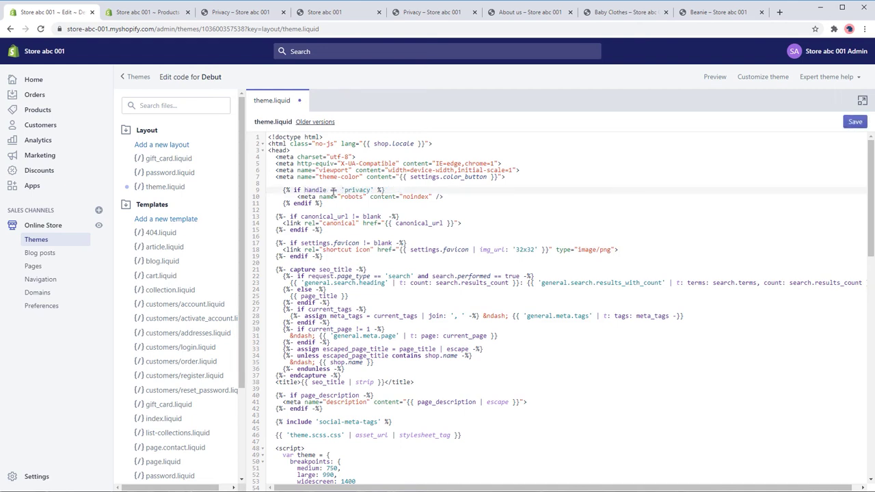
{"action": "double_click", "coordinate": [333, 190]}
{"action": "type", "text": "contains"}
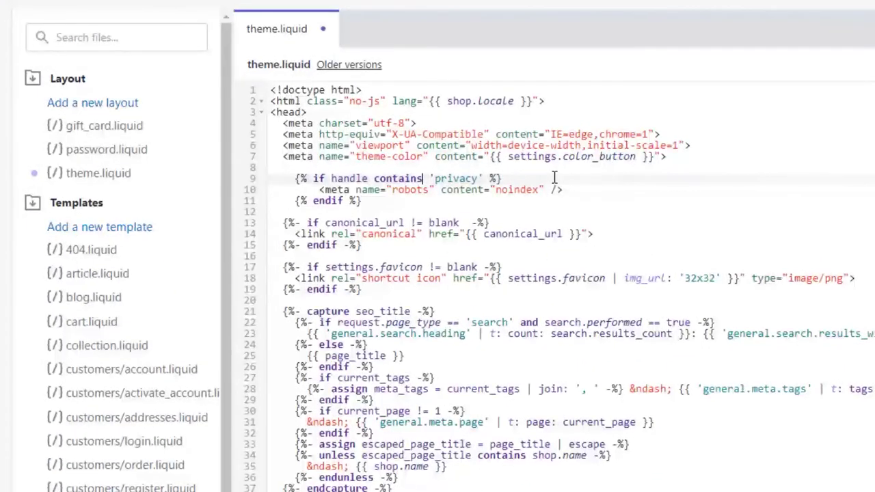
{"action": "left_click", "coordinate": [527, 168]}
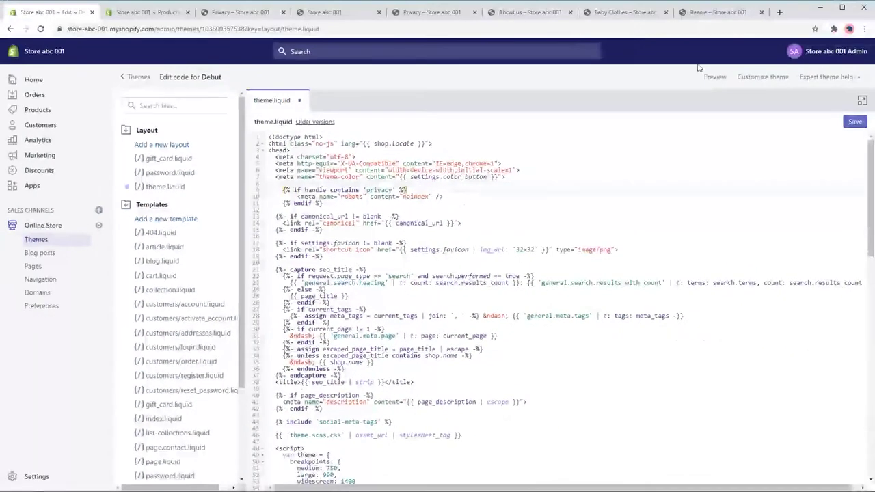
Copy the word 'baby' from the Baby Clothes page address
{"action": "left_click", "coordinate": [714, 11]}
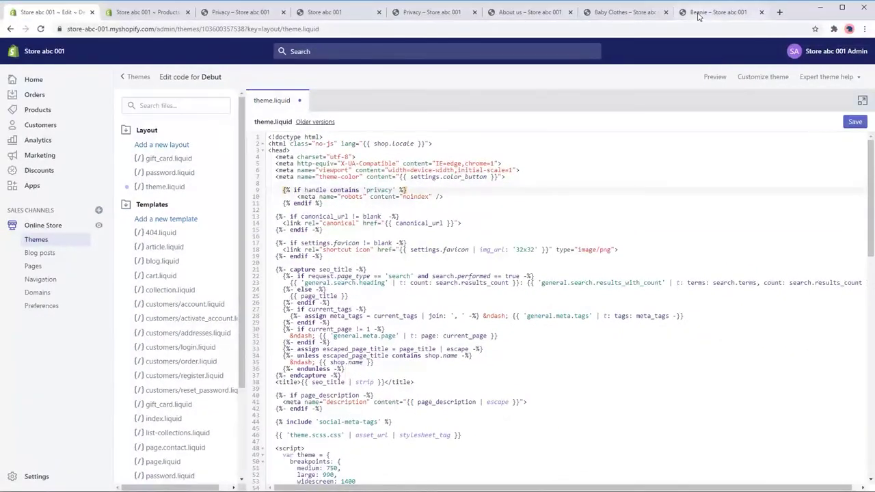
{"action": "left_click", "coordinate": [624, 12]}
{"action": "left_click", "coordinate": [174, 29]}
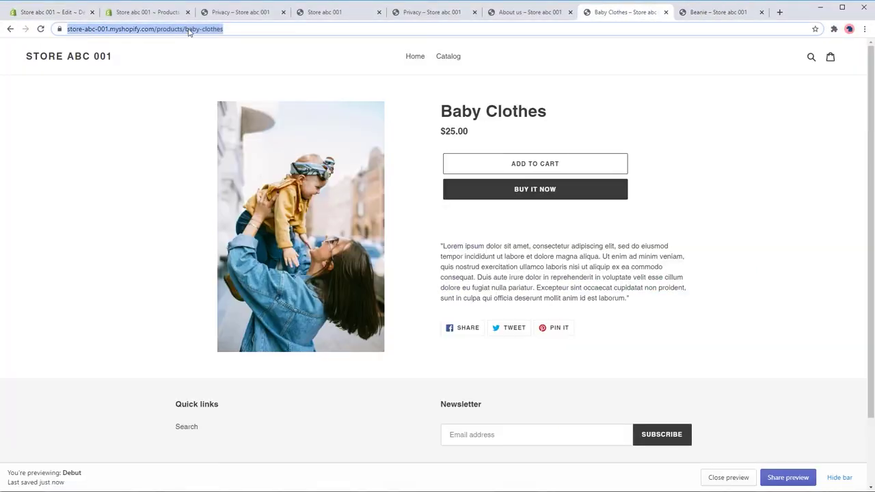
{"action": "double_click", "coordinate": [215, 30]}
{"action": "right_click", "coordinate": [216, 30]}
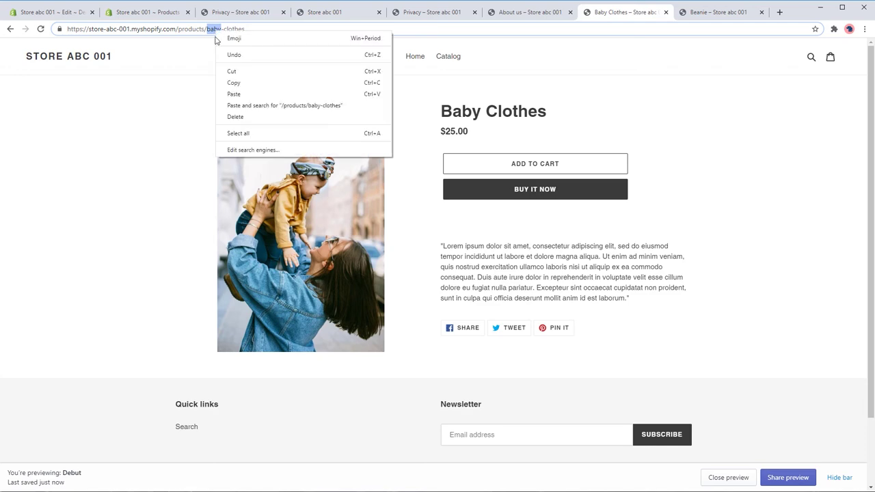
{"action": "left_click", "coordinate": [245, 83]}
Replace 'privacy' with 'baby' in the theme.liquid noindex condition
{"action": "left_click", "coordinate": [55, 17]}
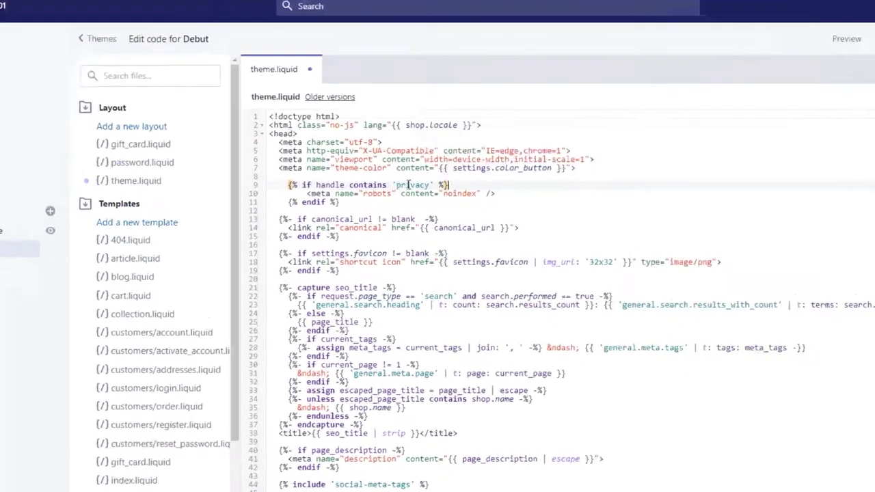
{"action": "double_click", "coordinate": [381, 190]}
{"action": "key", "text": "ctrl+v"}
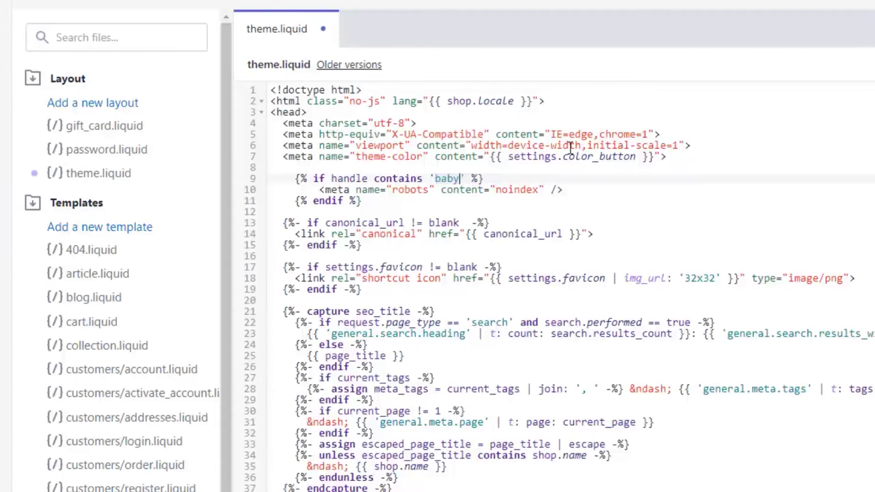
{"action": "left_click", "coordinate": [645, 197]}
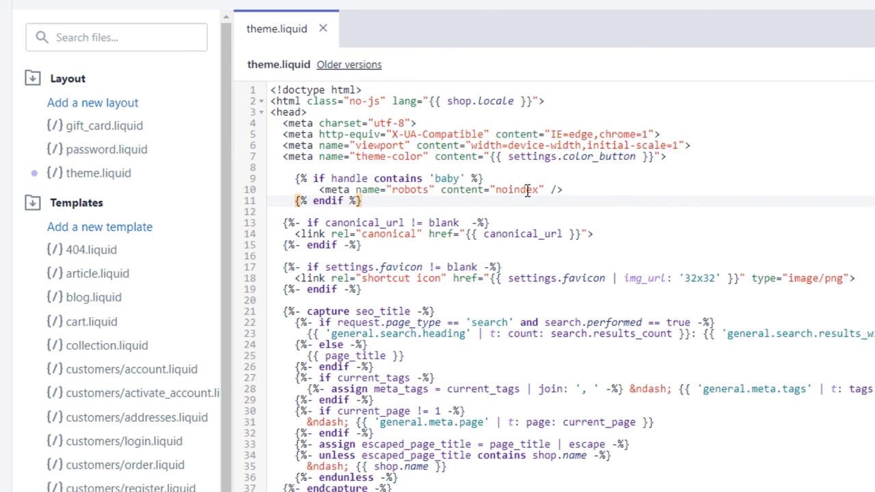
{"action": "key", "text": "ctrl+s"}
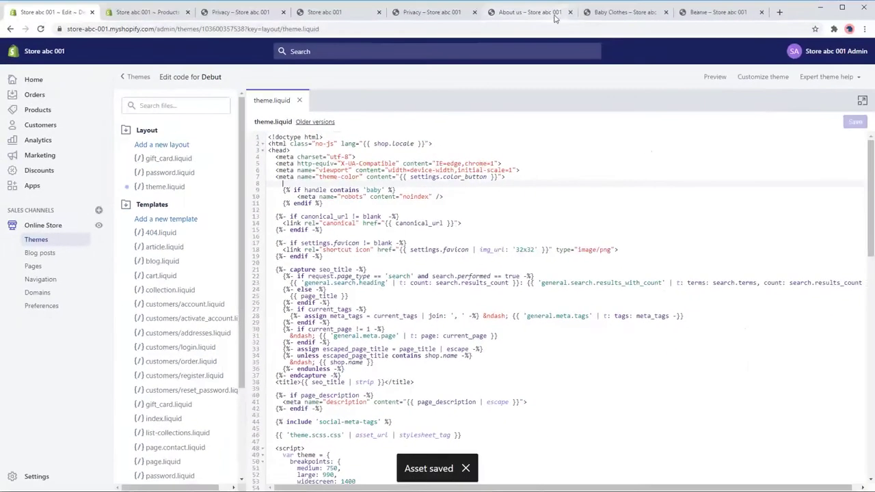
{"action": "left_click", "coordinate": [601, 12]}
{"action": "key", "text": "Return"}
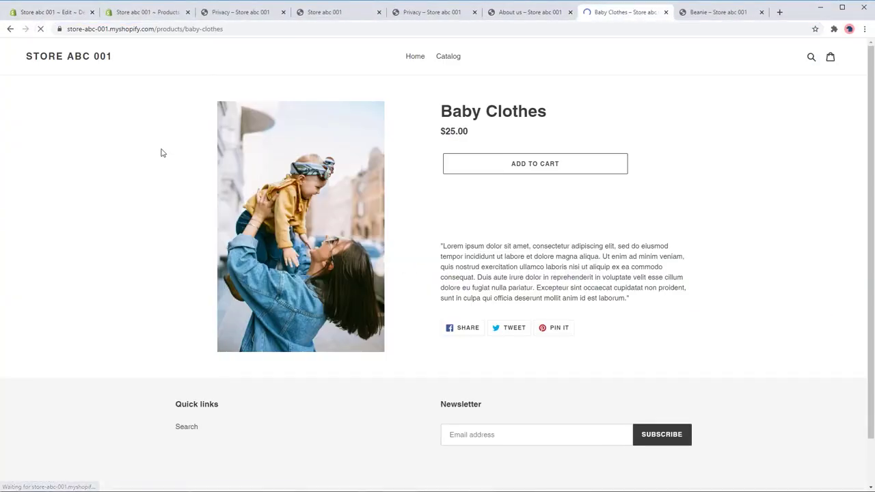
{"action": "right_click", "coordinate": [160, 148]}
{"action": "left_click", "coordinate": [191, 280]}
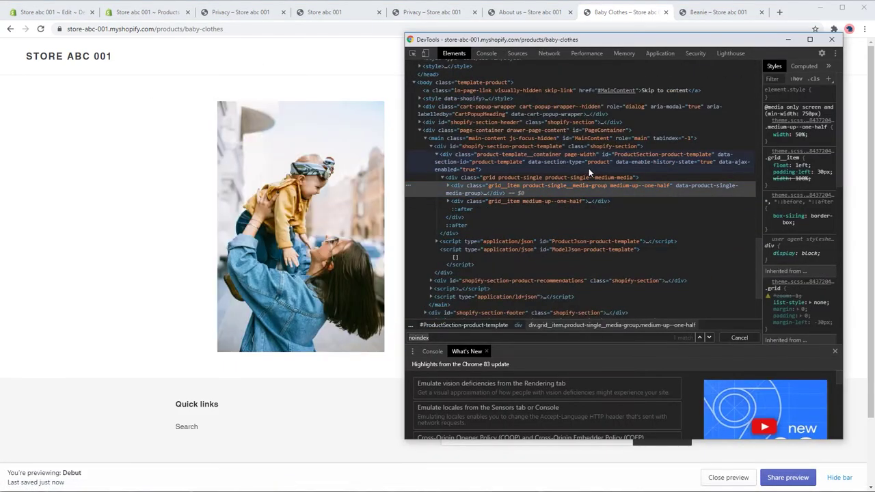
{"action": "key", "text": "Return"}
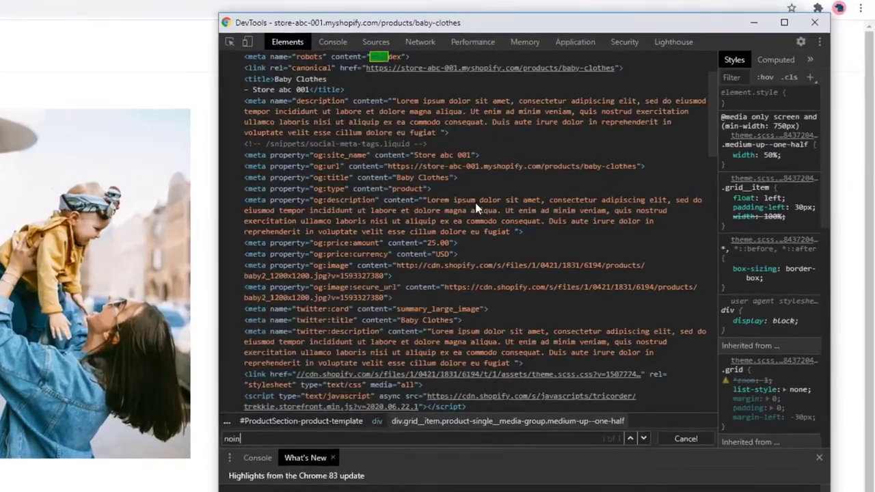
{"action": "type", "text": "dex"}
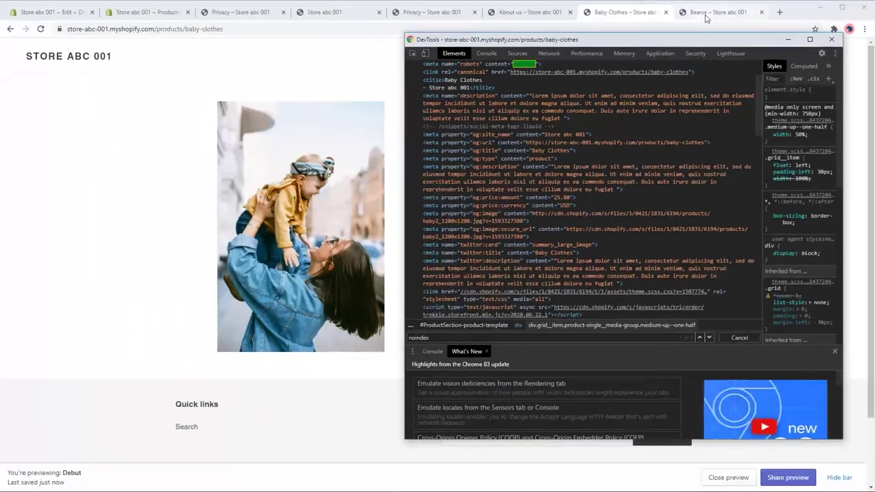
{"action": "left_click", "coordinate": [707, 12]}
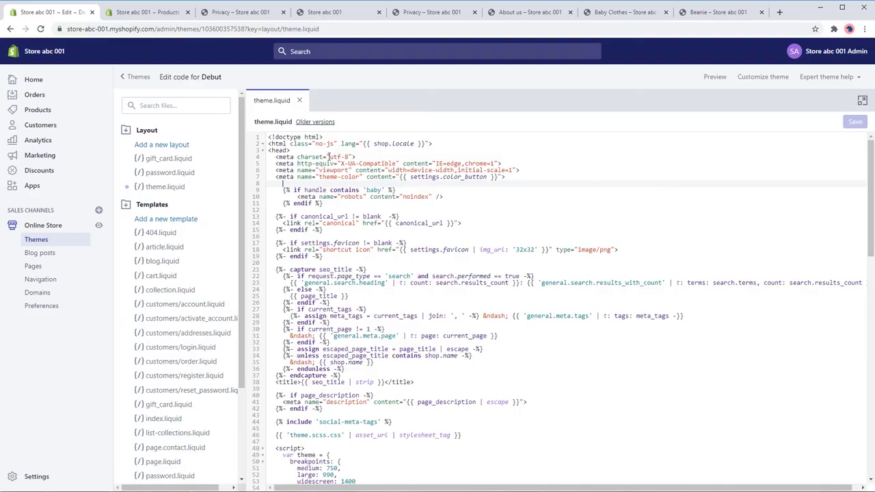
{"action": "left_click", "coordinate": [502, 197]}
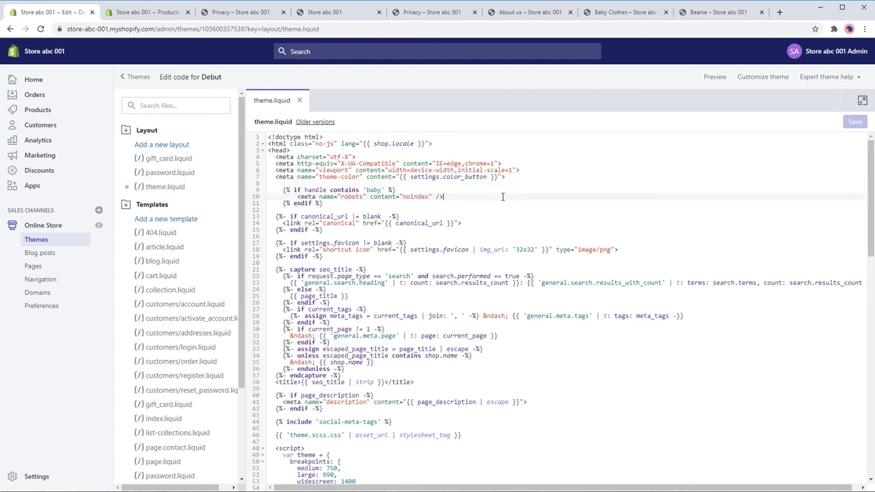
Append or page.handle == 'privacy' to the noindex condition and paste a copy of it
{"action": "left_click", "coordinate": [384, 204]}
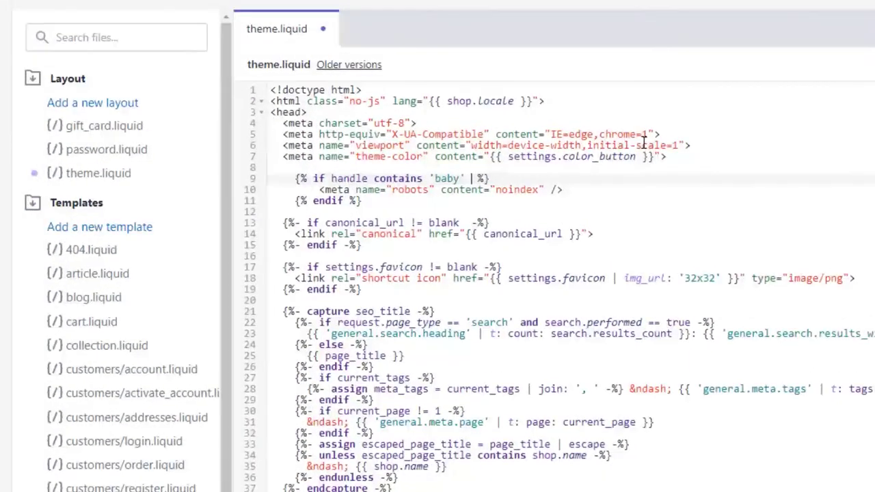
{"action": "type", "text": "or "}
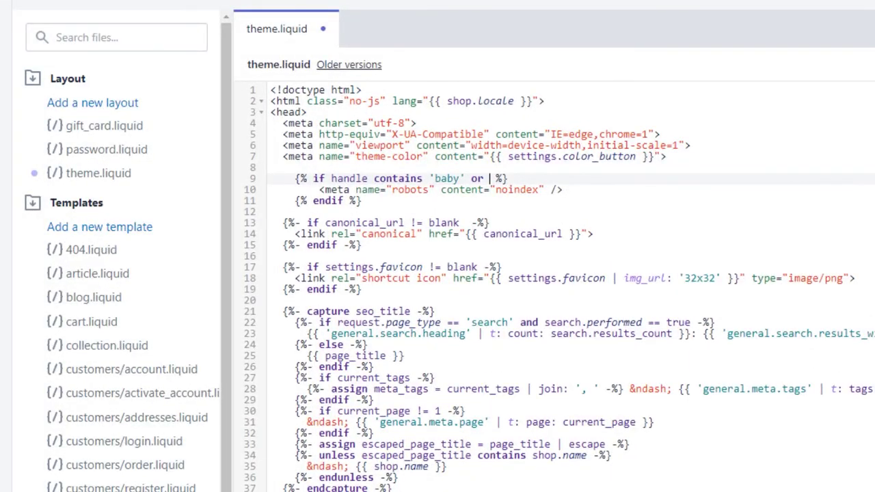
{"action": "type", "text": "page.handl"}
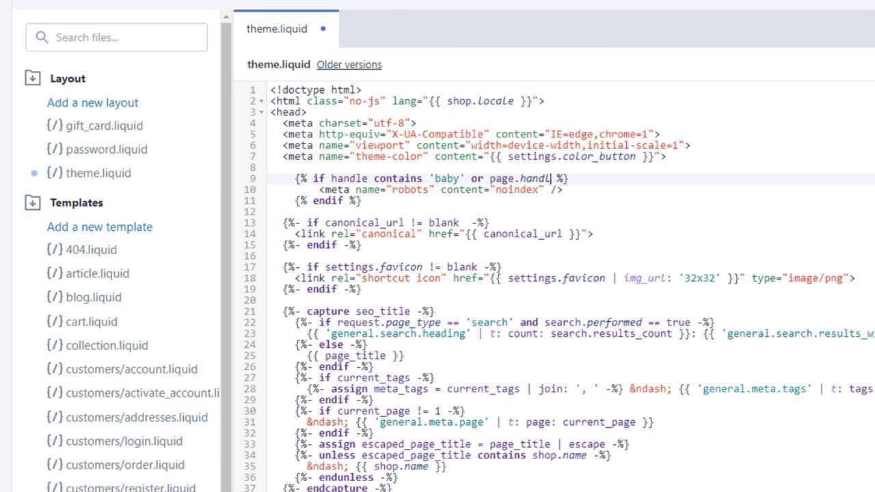
{"action": "type", "text": "e =="}
{"action": "type", "text": " 'privacy"}
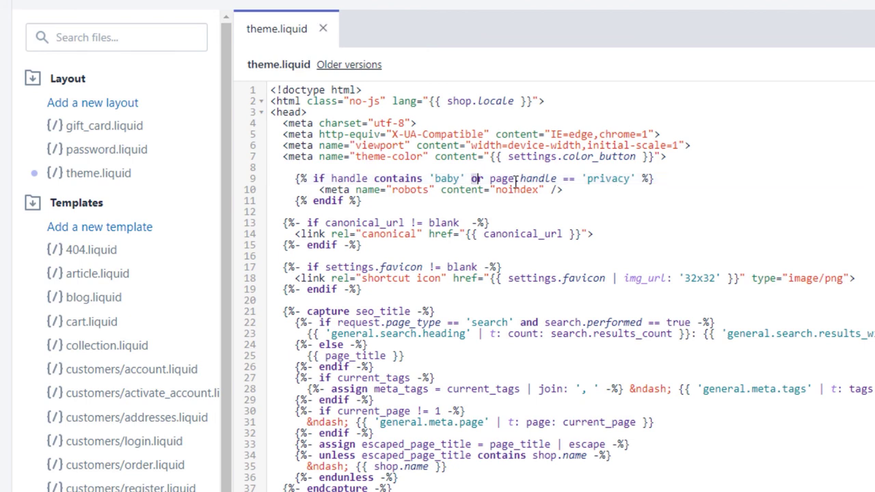
{"action": "left_click_drag", "start_coordinate": [470, 179], "coordinate": [637, 179]}
{"action": "key", "text": "ctrl+c"}
{"action": "key", "text": "Right"}
{"action": "key", "text": "ctrl+v"}
Turn the copied clause into product.handle == 'beanie' and duplicate it
{"action": "double_click", "coordinate": [674, 179]}
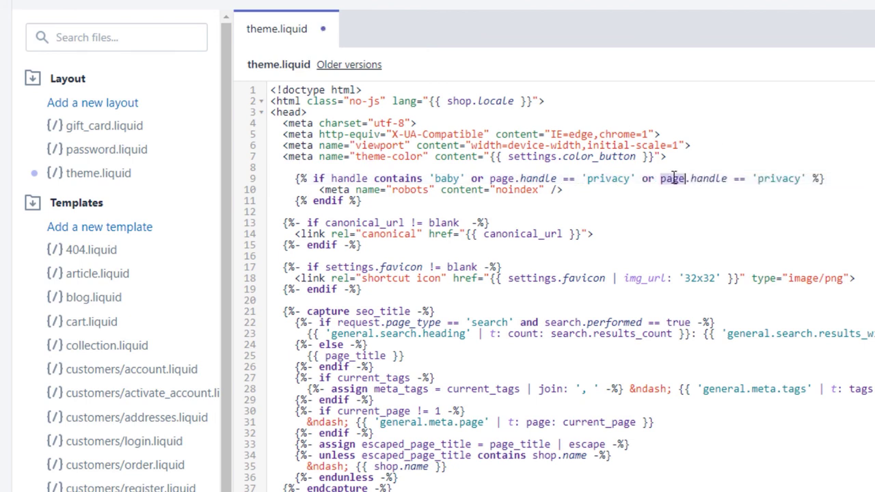
{"action": "type", "text": "product"}
{"action": "double_click", "coordinate": [796, 179]}
{"action": "type", "text": "beanie"}
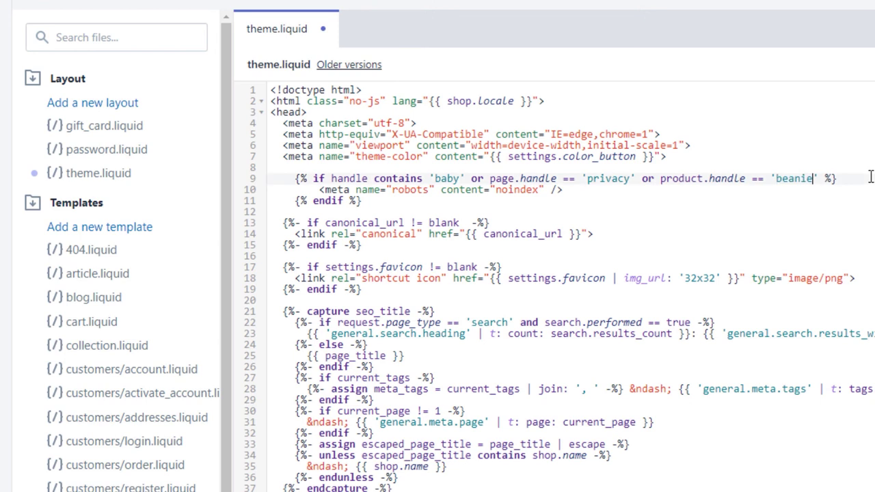
{"action": "left_click_drag", "start_coordinate": [640, 179], "coordinate": [818, 179]}
{"action": "key", "text": "ctrl+c"}
{"action": "key", "text": "Right"}
{"action": "key", "text": "ctrl+v"}
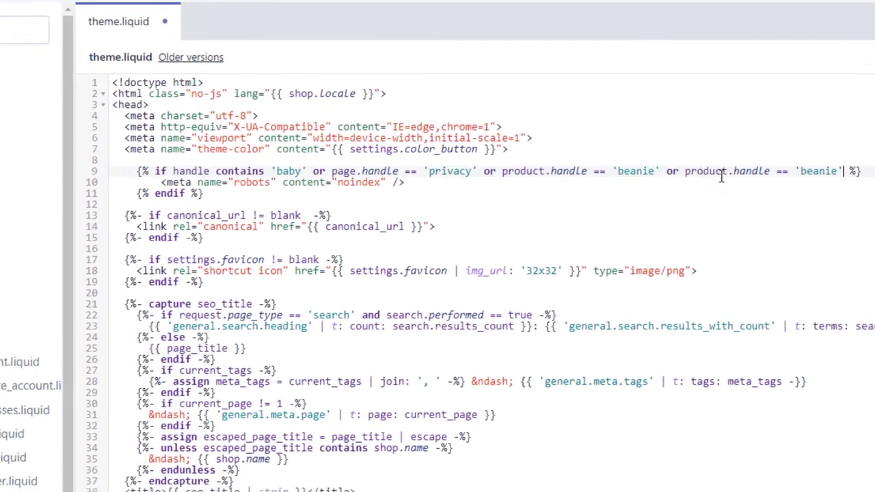
Turn the last clause into page.url == '/pages/about-us'
{"action": "double_click", "coordinate": [673, 126]}
{"action": "type", "text": "url"}
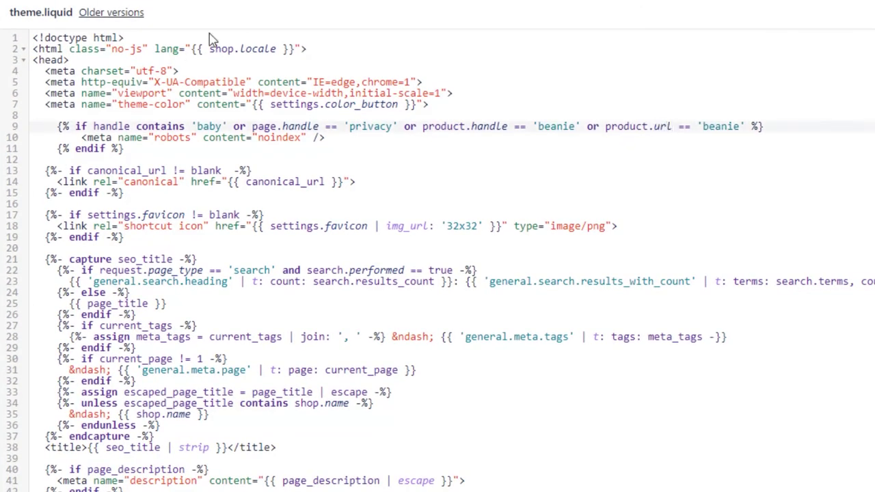
{"action": "double_click", "coordinate": [727, 126]}
{"action": "type", "text": "/pages/about-us"}
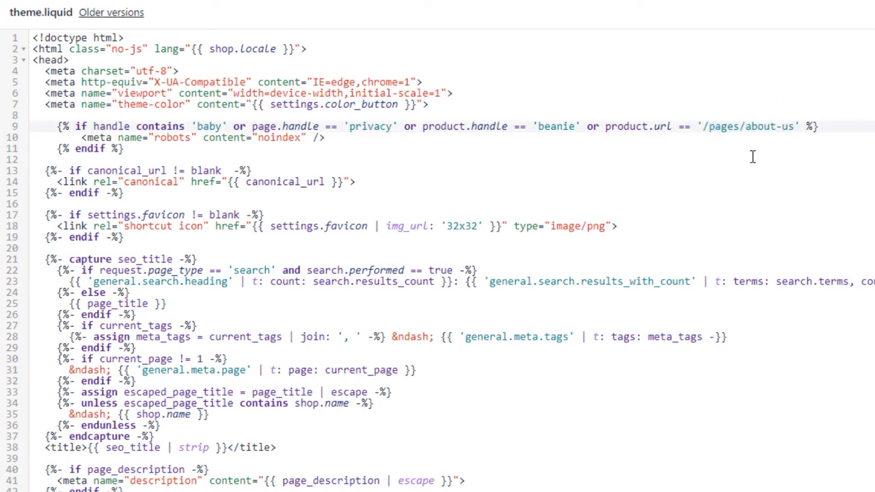
{"action": "double_click", "coordinate": [627, 126]}
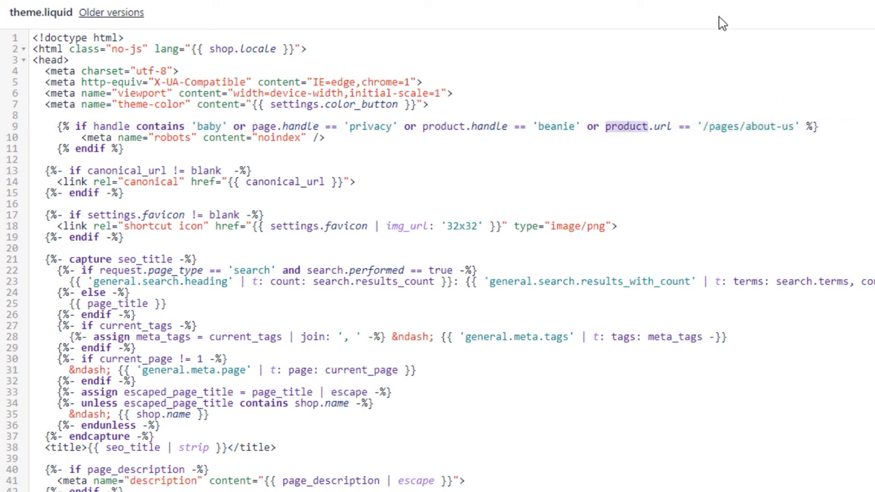
{"action": "type", "text": "page"}
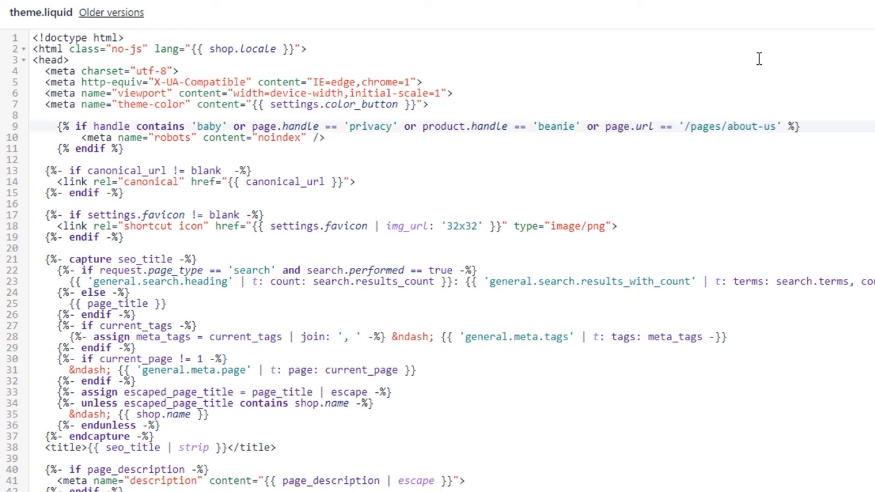
Save, then confirm the reloaded About us page's markup contains the noindex tag
{"action": "key", "text": "ctrl+s"}
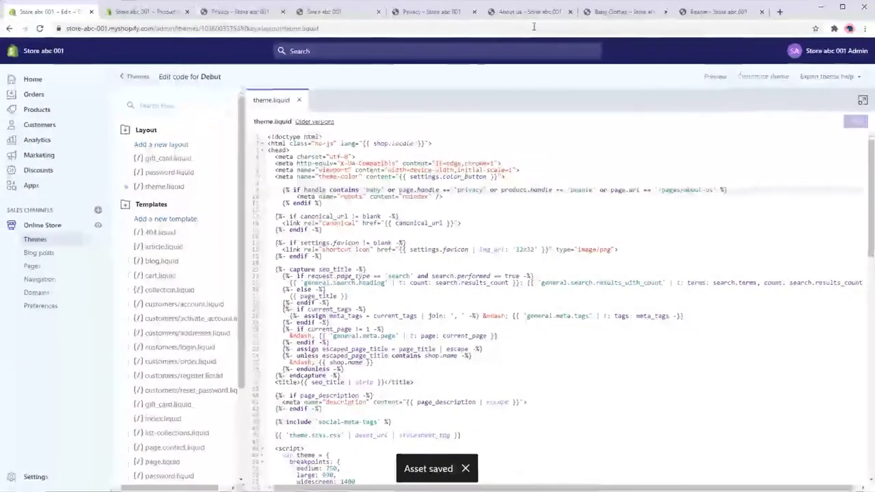
{"action": "left_click", "coordinate": [530, 12]}
{"action": "left_click", "coordinate": [40, 29]}
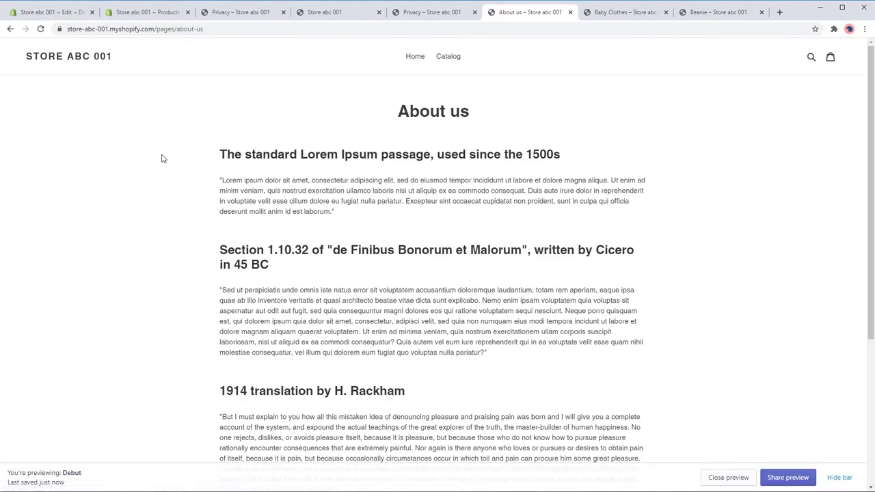
{"action": "right_click", "coordinate": [163, 158]}
{"action": "left_click", "coordinate": [172, 285]}
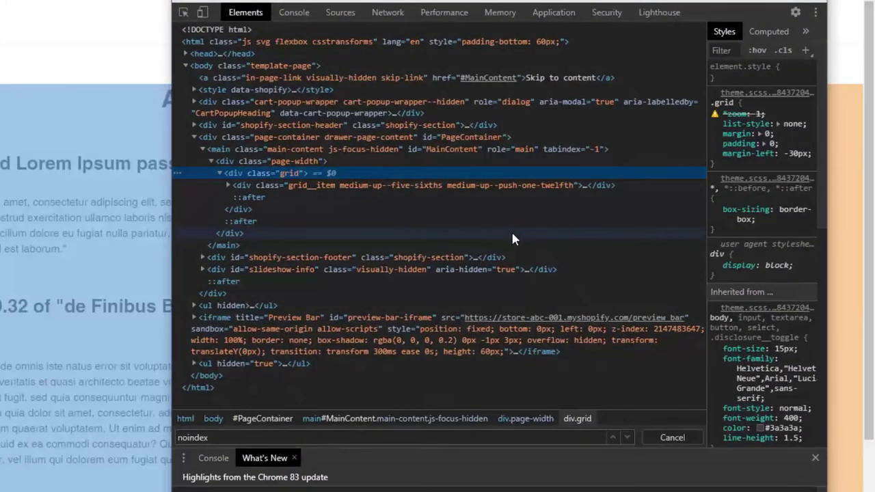
{"action": "key", "text": "Return"}
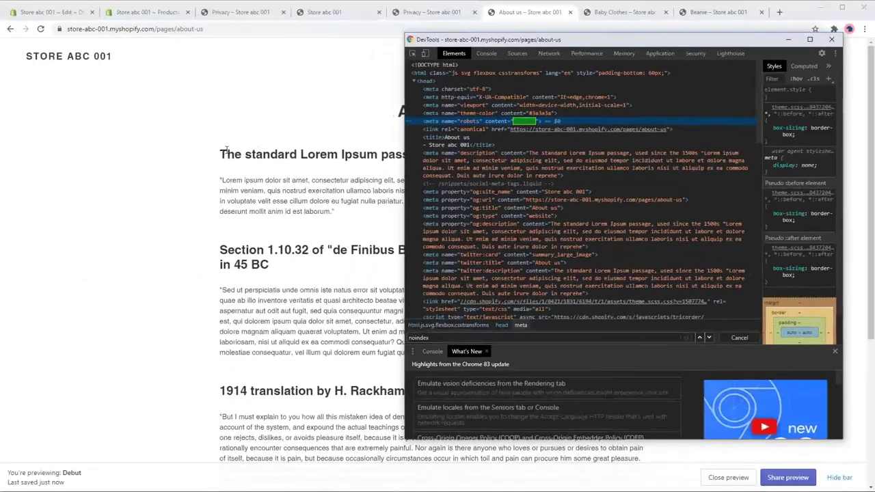
{"action": "key", "text": "F12"}
Inspect the home page's head and confirm it has no robots tag
{"action": "left_click", "coordinate": [96, 62]}
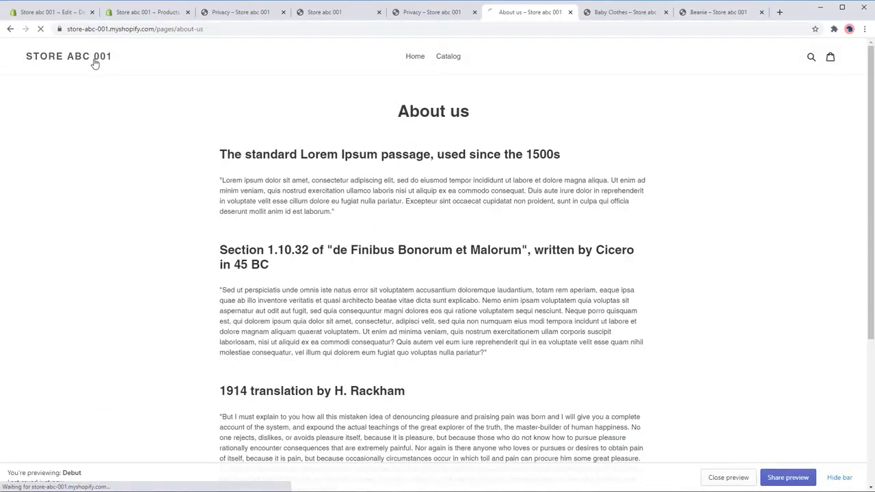
{"action": "right_click", "coordinate": [178, 182]}
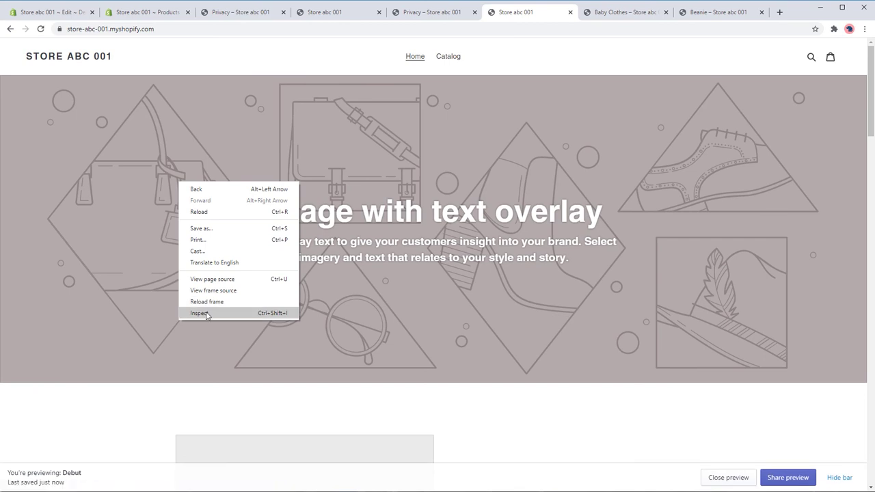
{"action": "left_click", "coordinate": [202, 313]}
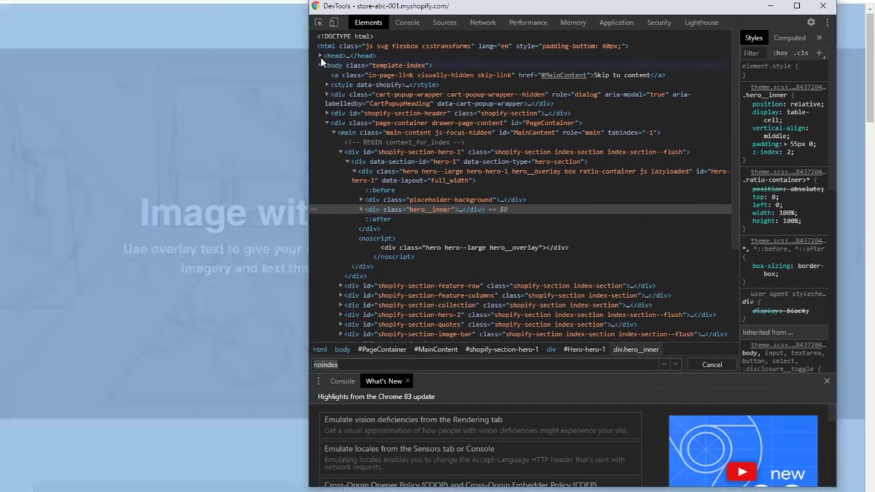
{"action": "left_click", "coordinate": [321, 57]}
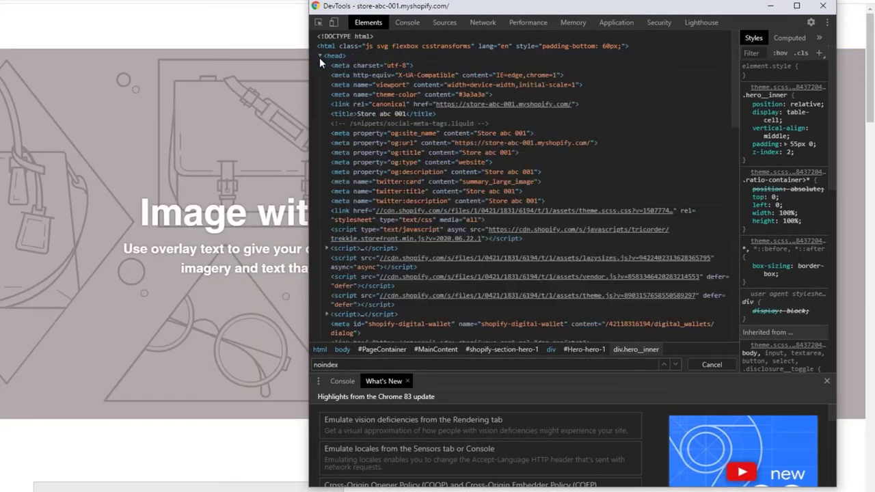